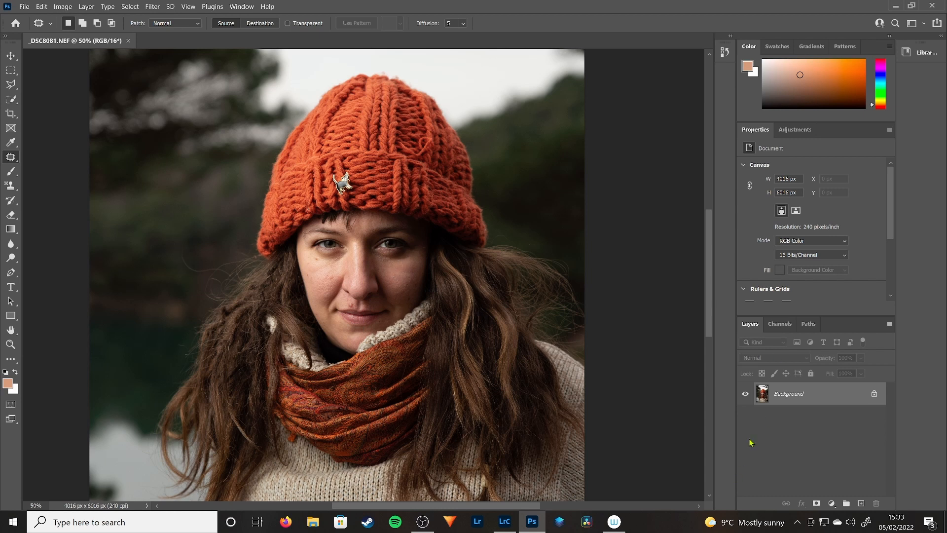
- Duplicate the Background layer twice, keeping the default copy names
right_click(822, 396)
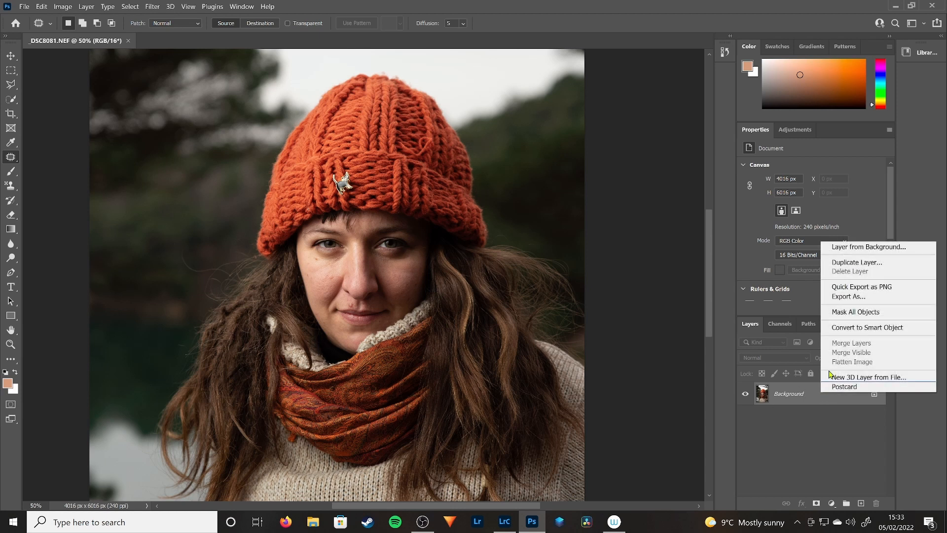
left_click(857, 262)
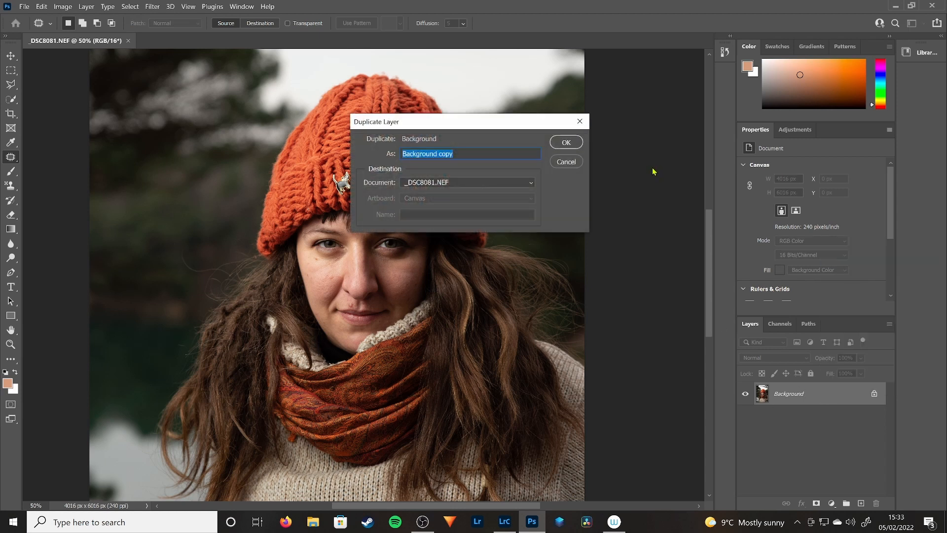
left_click(573, 143)
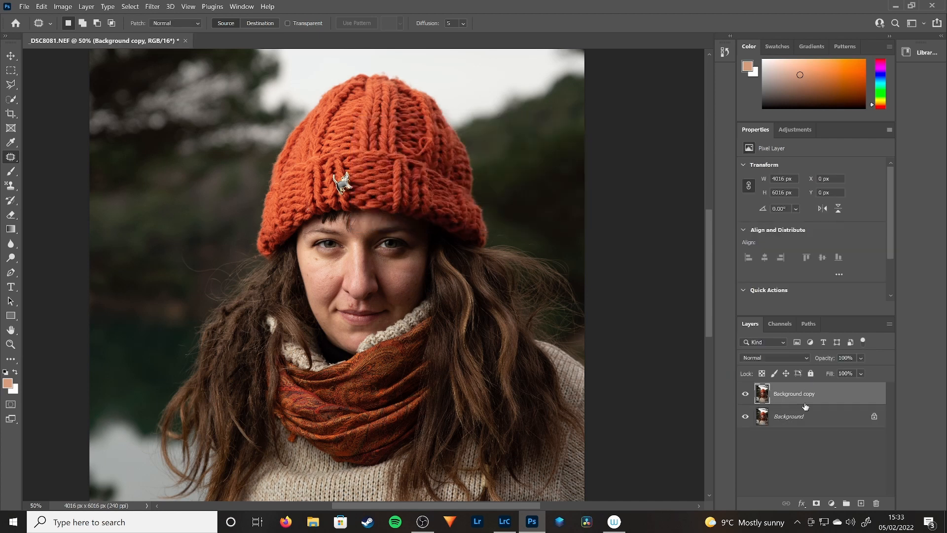
right_click(806, 420)
left_click(843, 286)
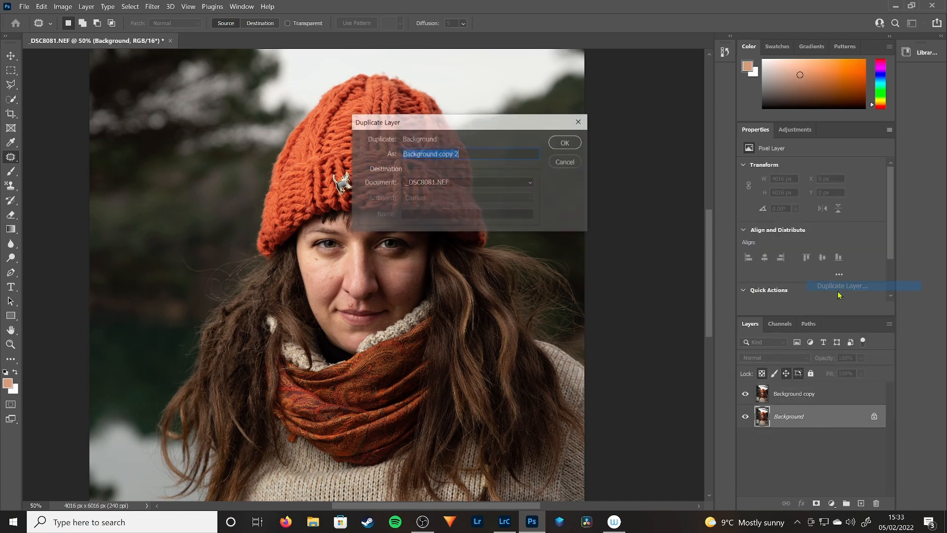
left_click(565, 143)
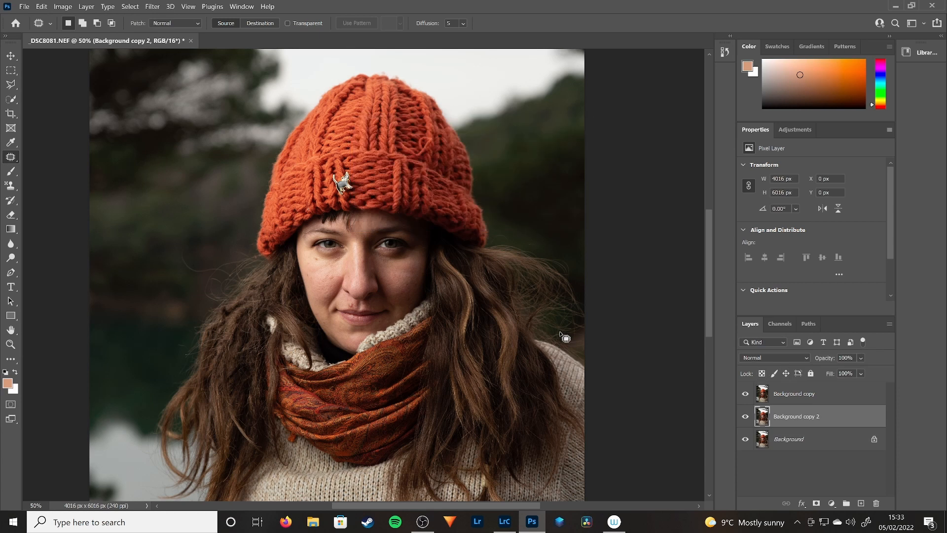
- Rename the lower Background duplicate to "colour" and the upper one to "texture"
double_click(804, 416)
type("colour")
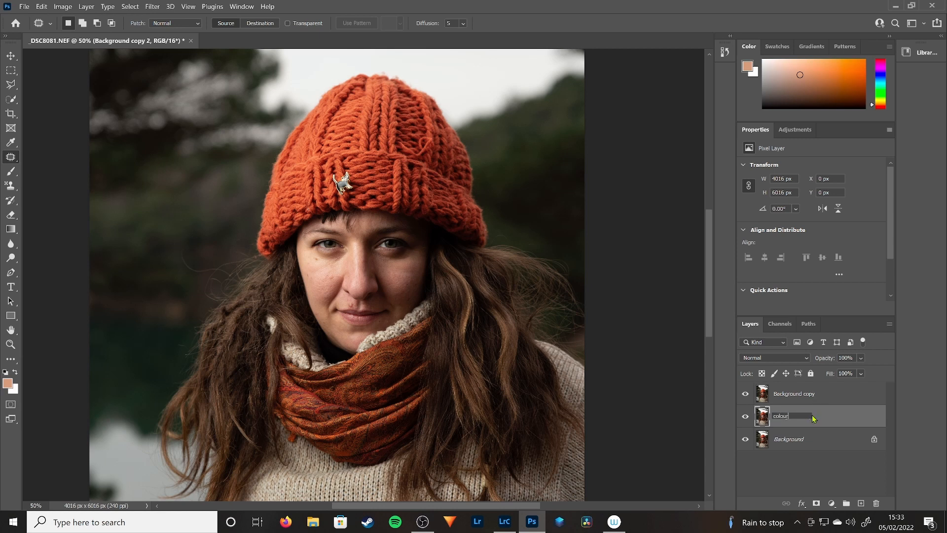
left_click(813, 461)
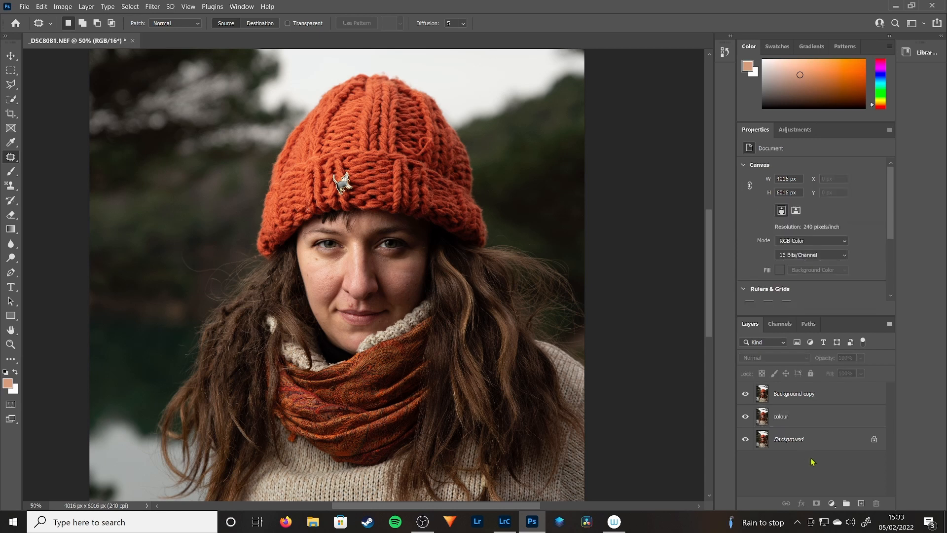
double_click(800, 393)
type("textu")
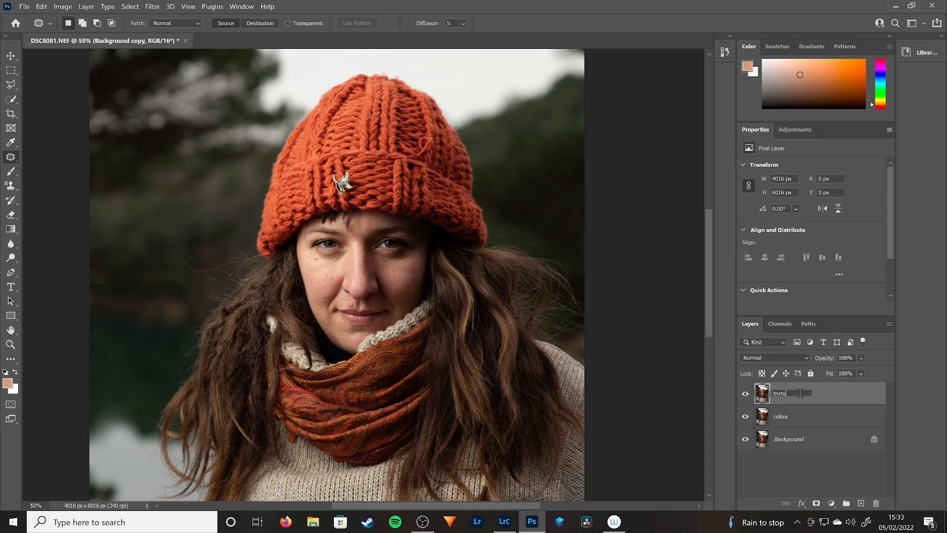
type("re")
left_click(766, 489)
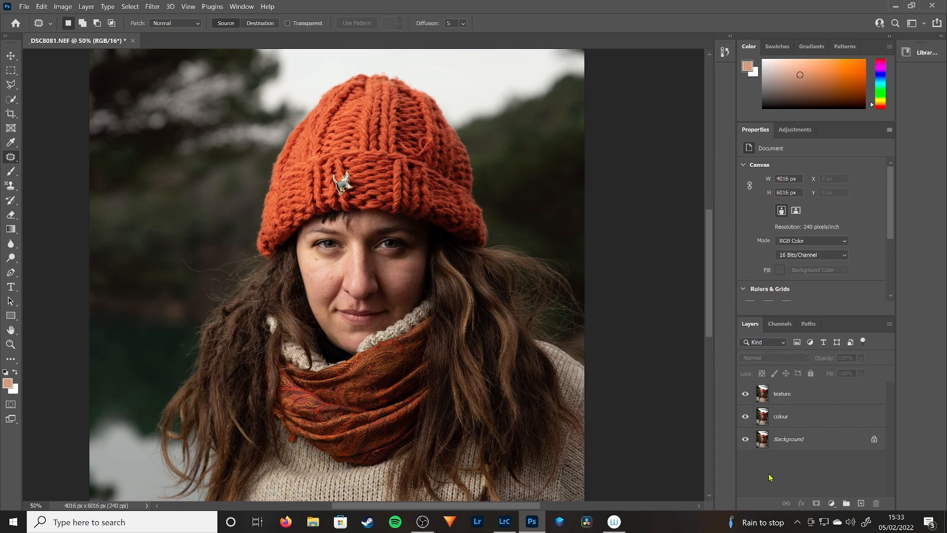
- Apply a Gaussian Blur with a 6.4-pixel radius to the colour layer, checking the face around the eye in the preview
left_click(786, 420)
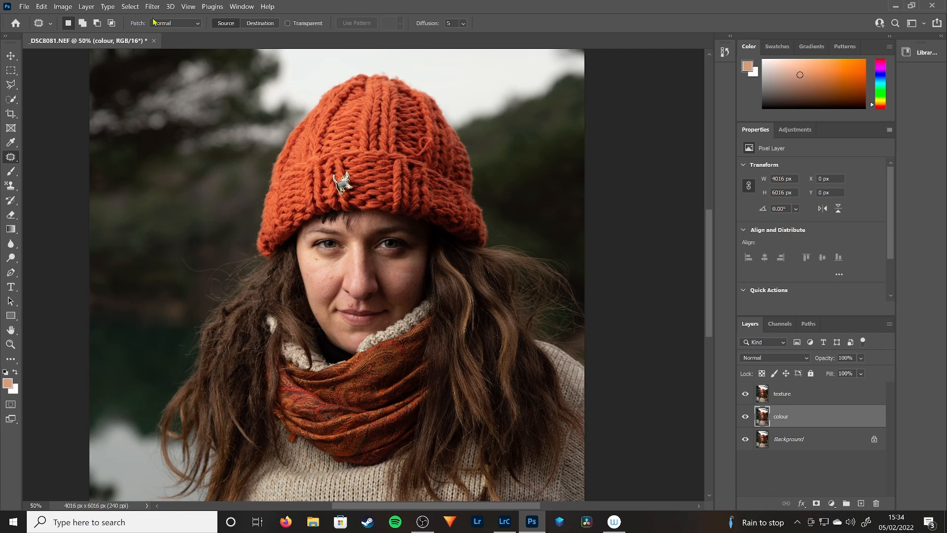
left_click(143, 7)
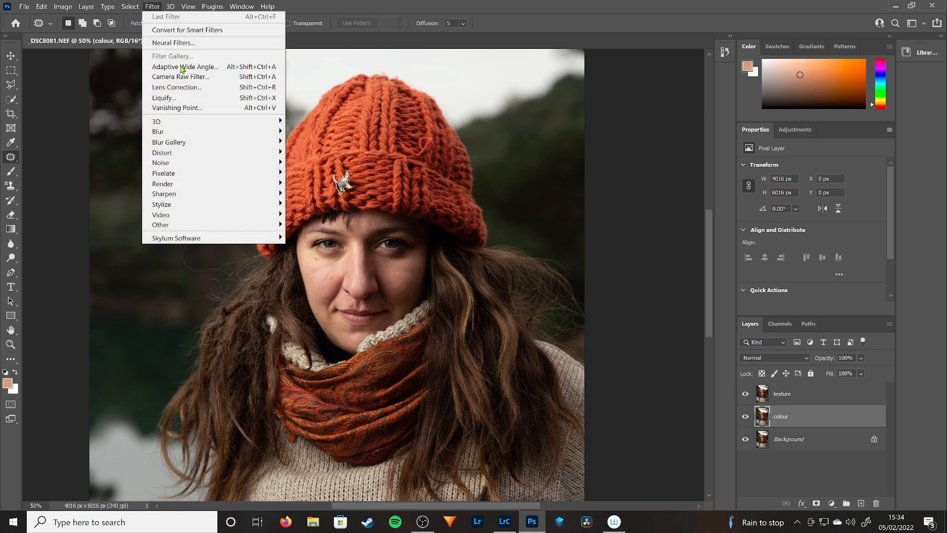
mouse_move(187, 132)
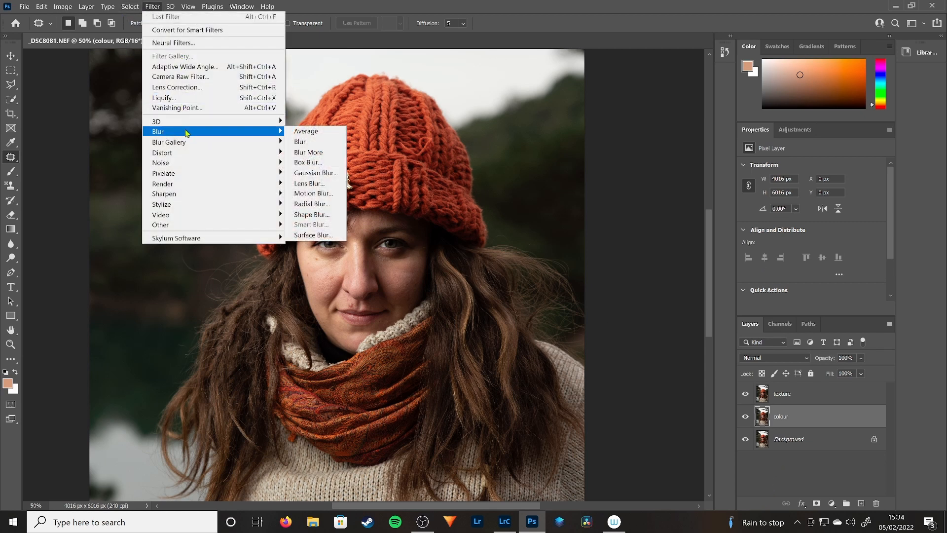
left_click(309, 176)
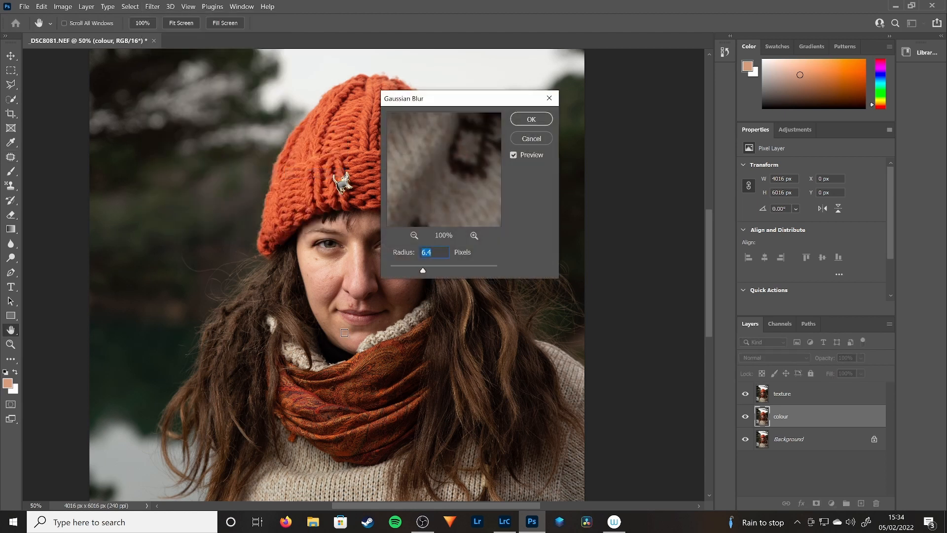
left_click_drag(453, 165, 478, 195)
left_click_drag(442, 145, 520, 264)
left_click_drag(444, 154, 476, 210)
left_click_drag(452, 173, 483, 235)
left_click_drag(461, 153, 463, 199)
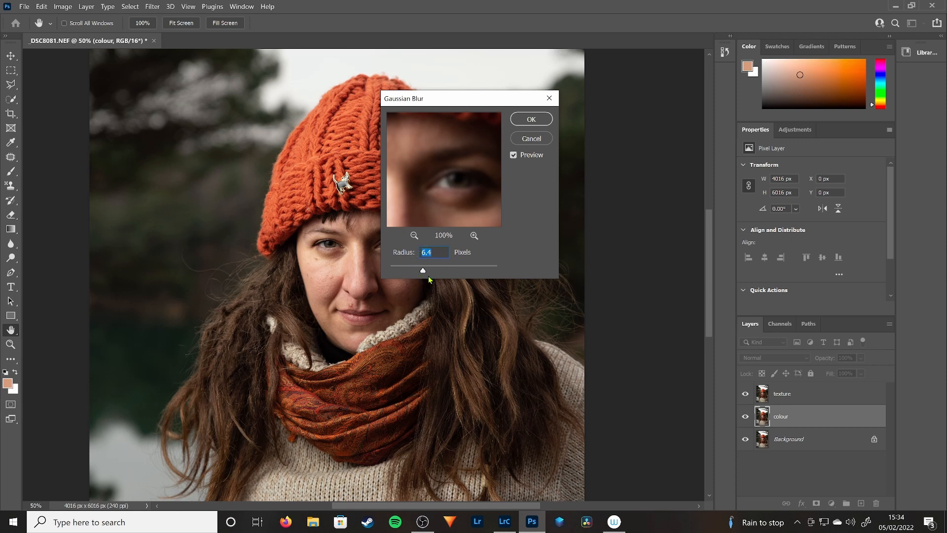
left_click_drag(459, 190, 444, 184)
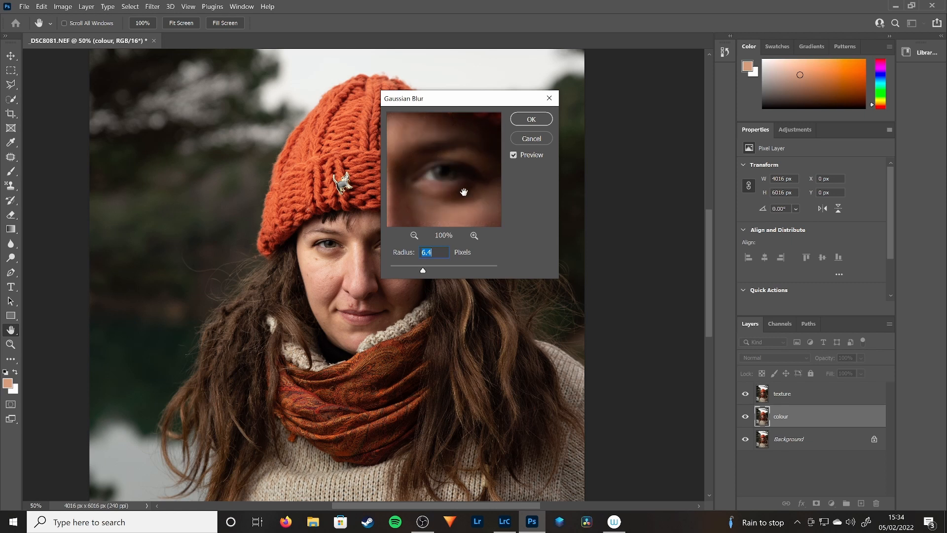
left_click(521, 123)
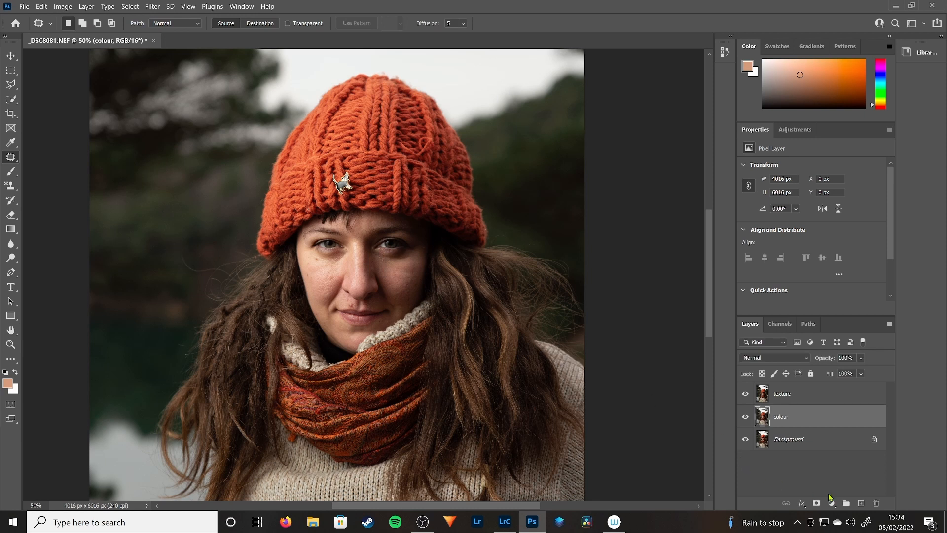
- Use Apply Image on the texture layer with the colour layer inverted, Add blending, scale 2, offset 0, and set its layer blend mode to Linear Light
left_click(794, 396)
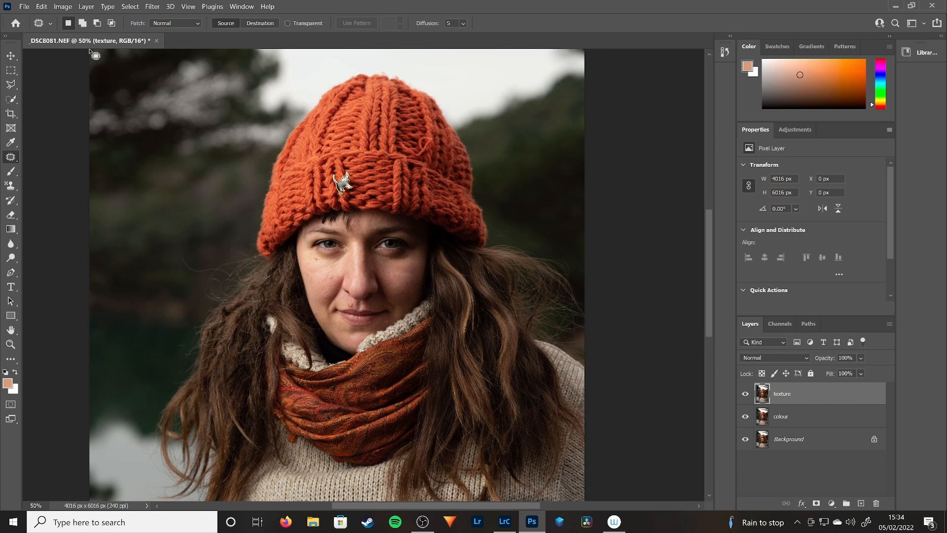
left_click(69, 7)
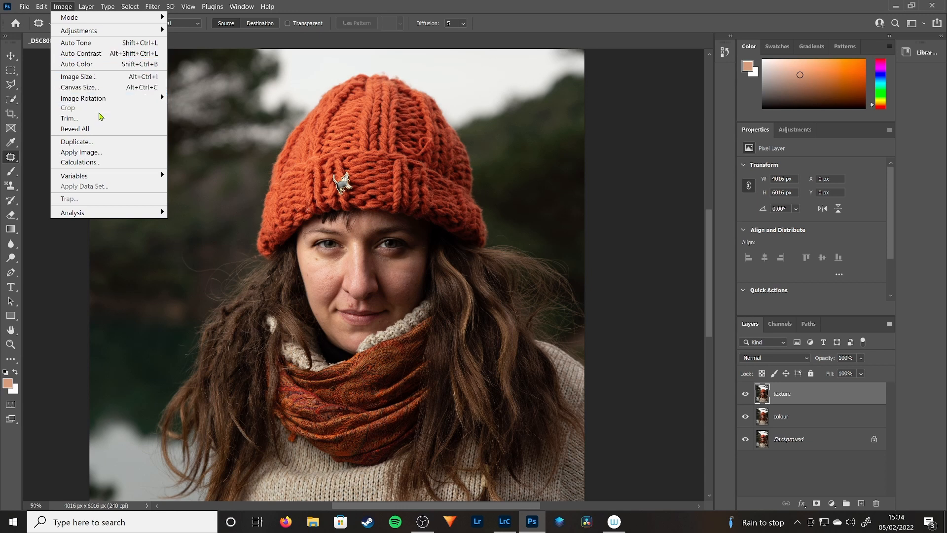
left_click(81, 152)
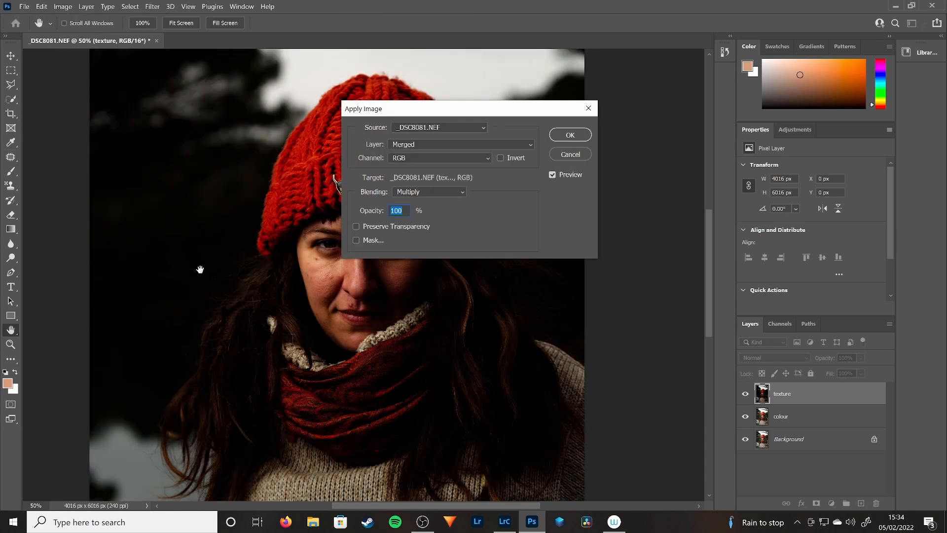
left_click(476, 145)
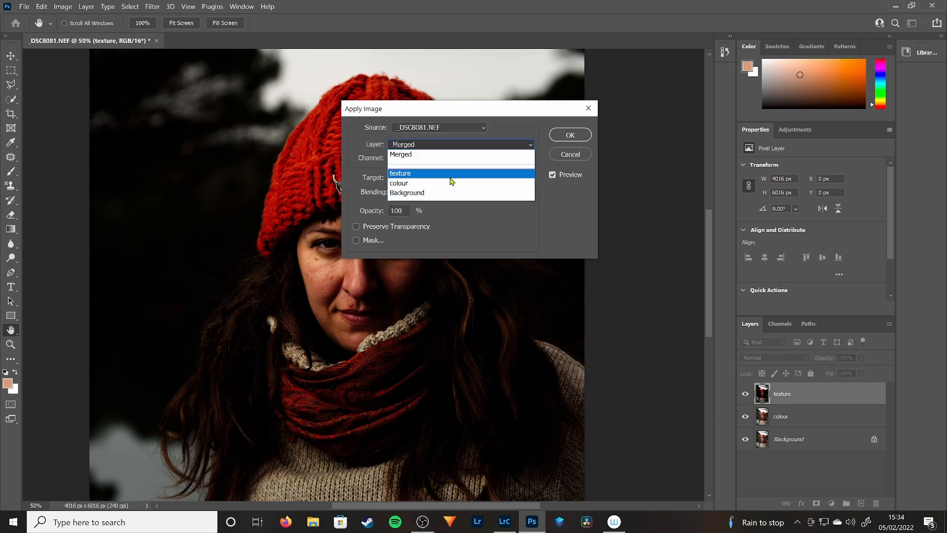
left_click(449, 184)
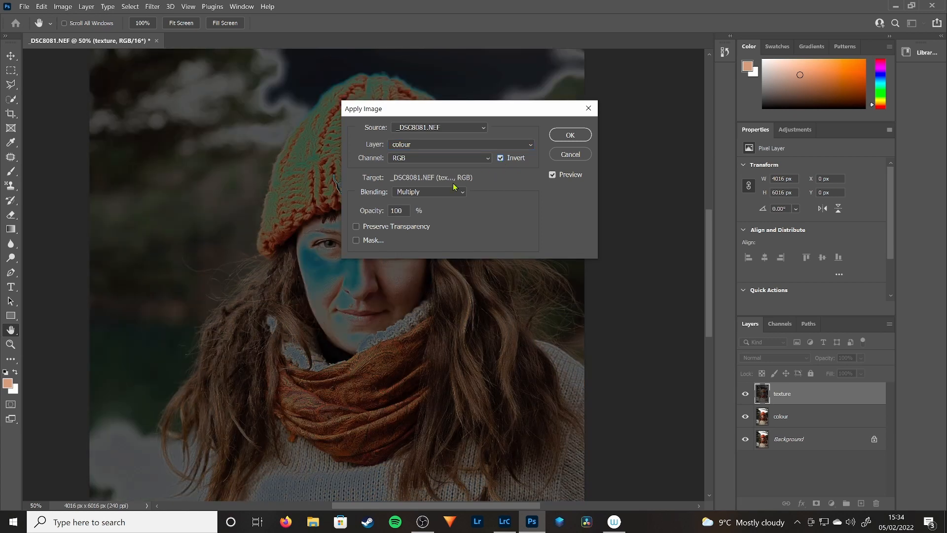
left_click(442, 192)
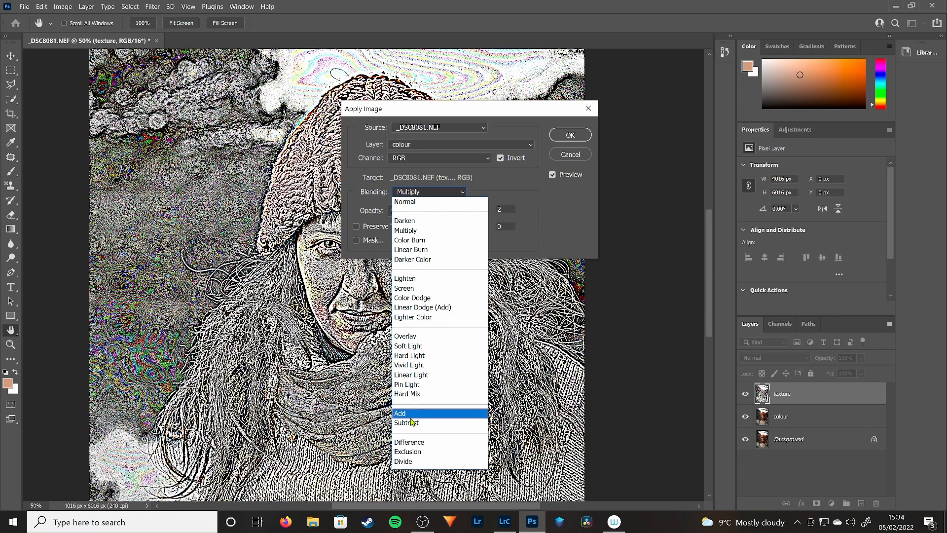
left_click(412, 415)
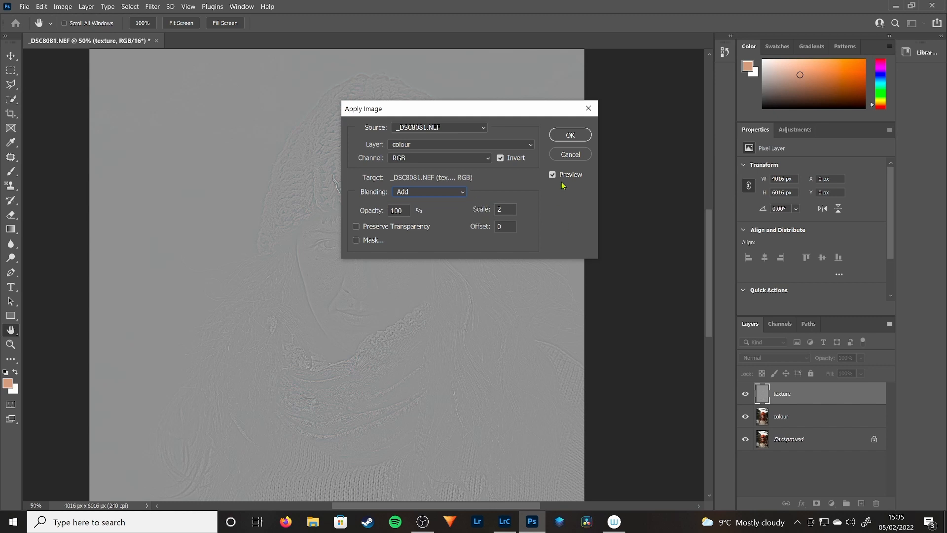
left_click(560, 135)
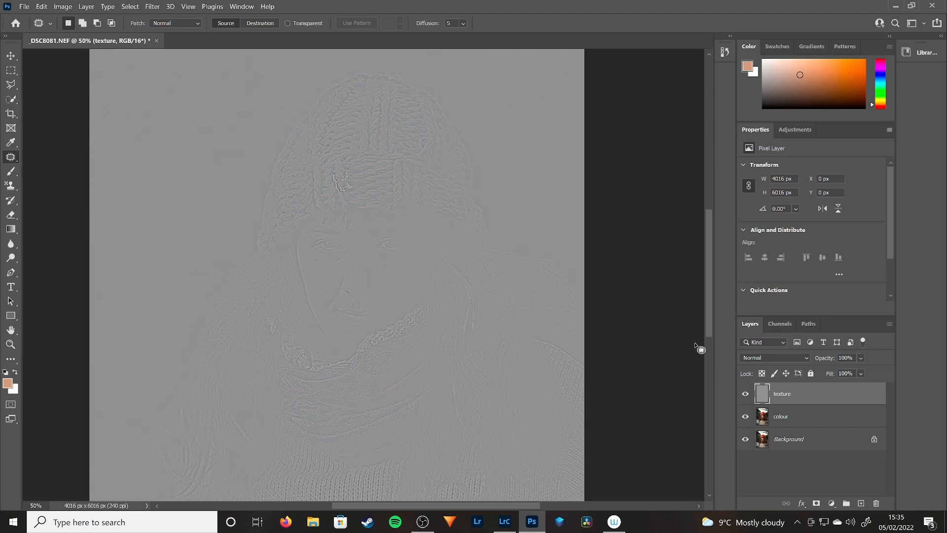
left_click(773, 360)
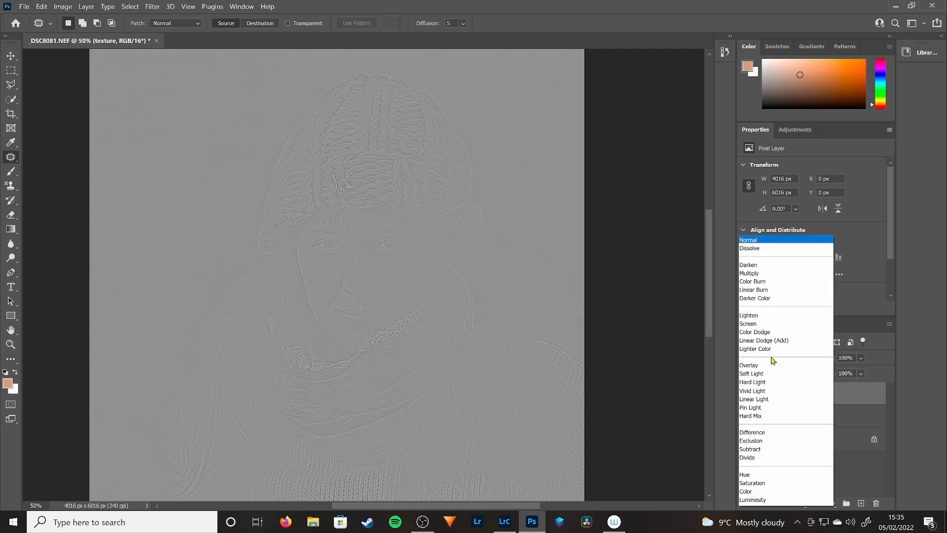
left_click(763, 400)
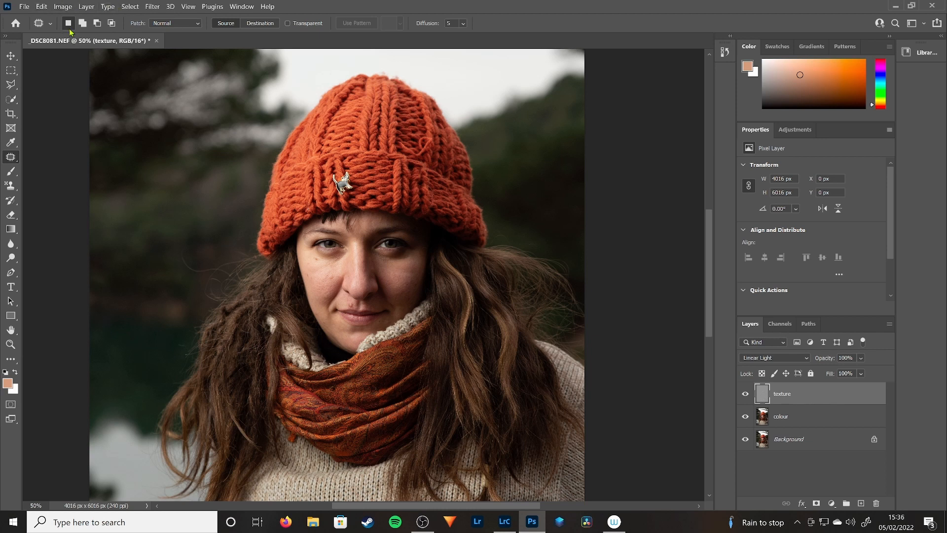
- Use the Patch tool on the texture layer to repair a skin spot about 21 × 20 px between the mouth corner and the knitted collar
left_click(10, 344)
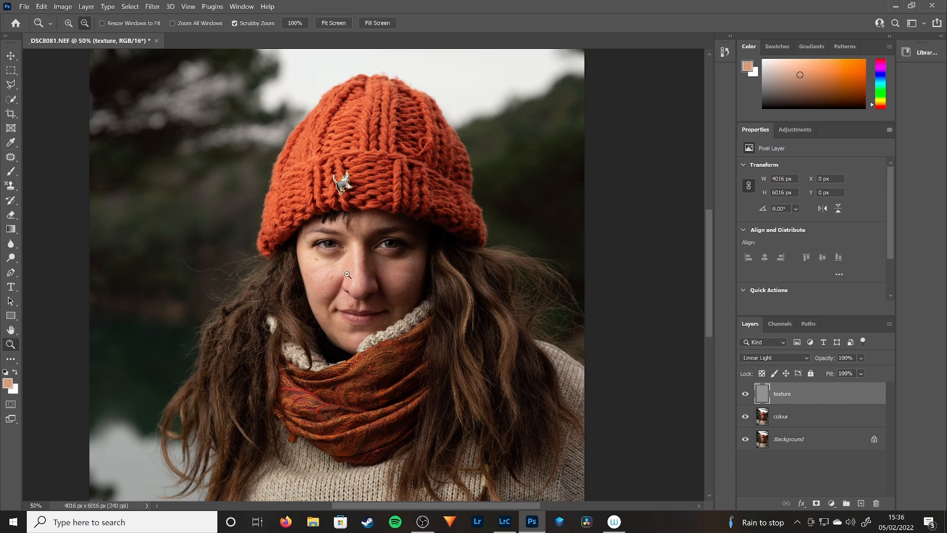
left_click(334, 241)
left_click(333, 240)
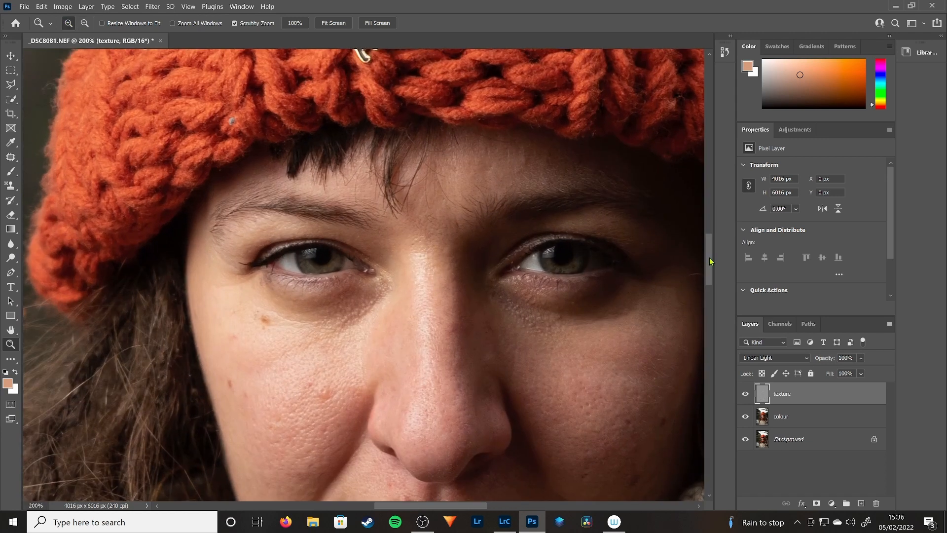
scroll(692, 266, "down", 3)
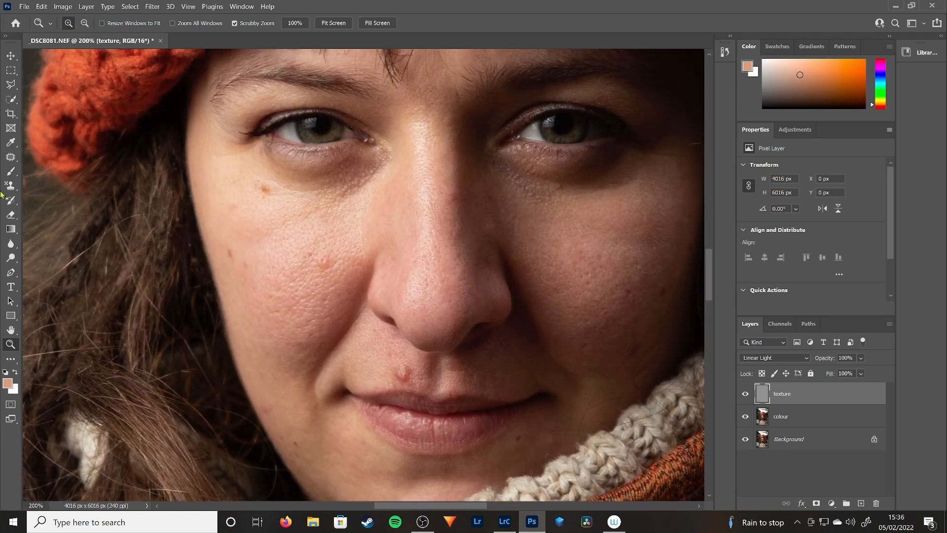
left_click(11, 159)
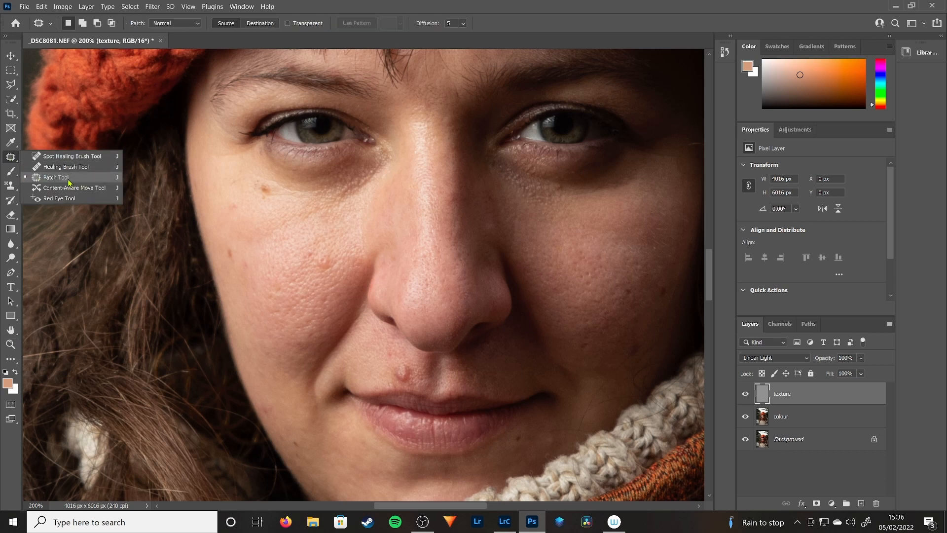
left_click(68, 182)
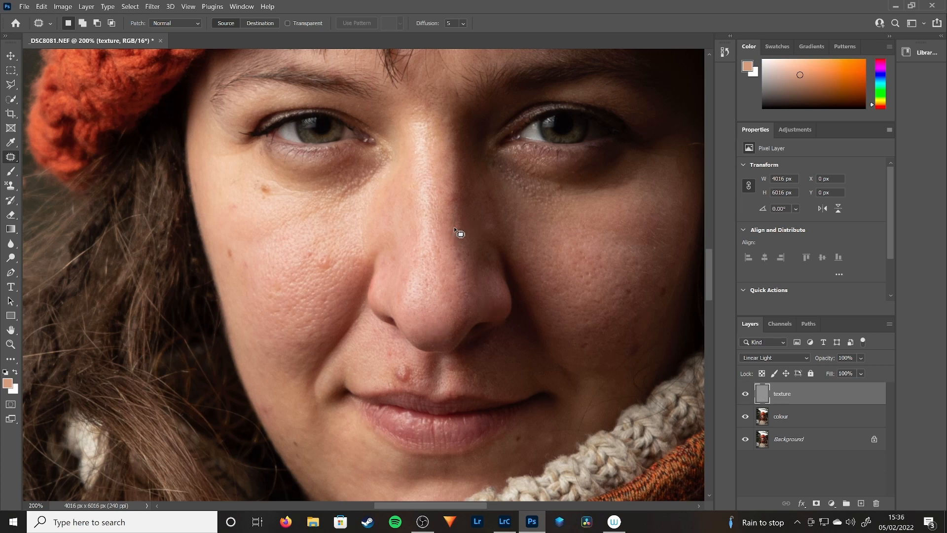
left_click_drag(465, 271, 253, 246)
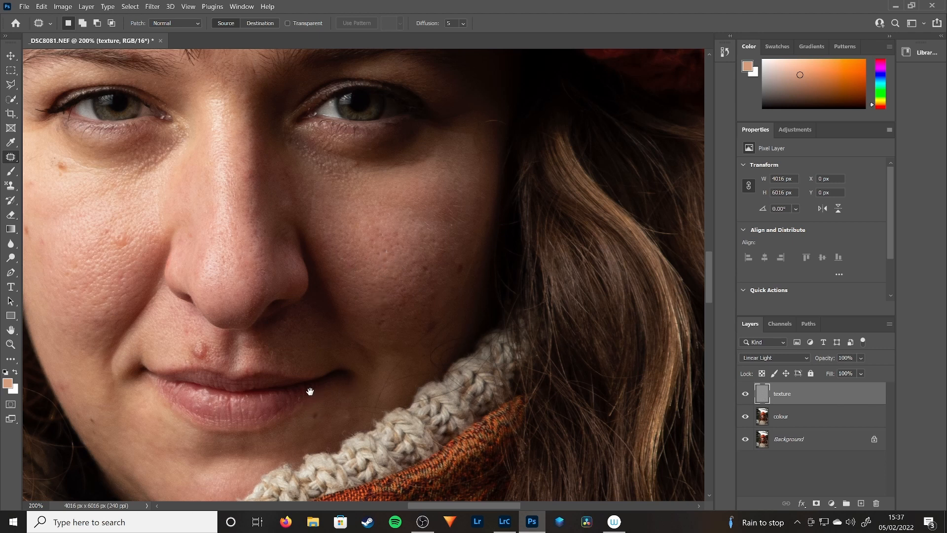
left_click_drag(310, 391, 299, 317)
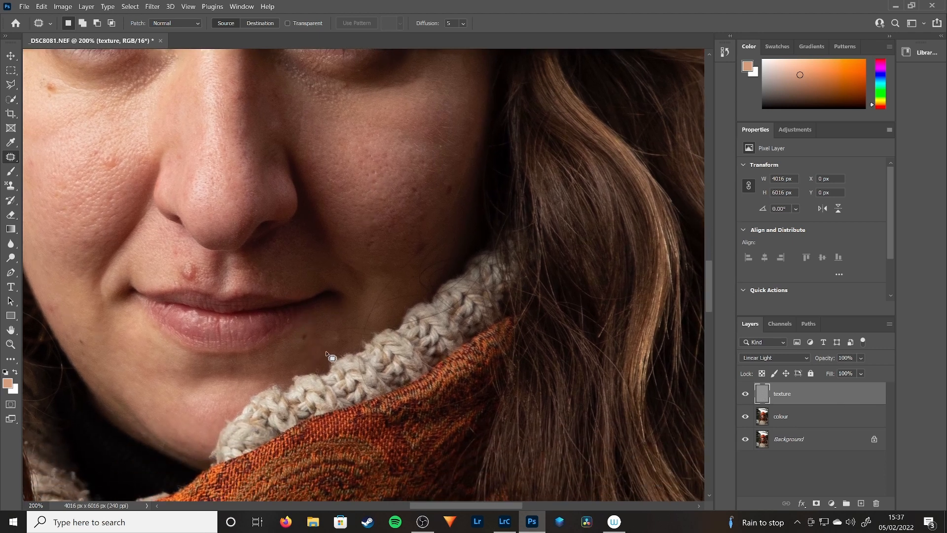
left_click_drag(337, 333, 339, 339)
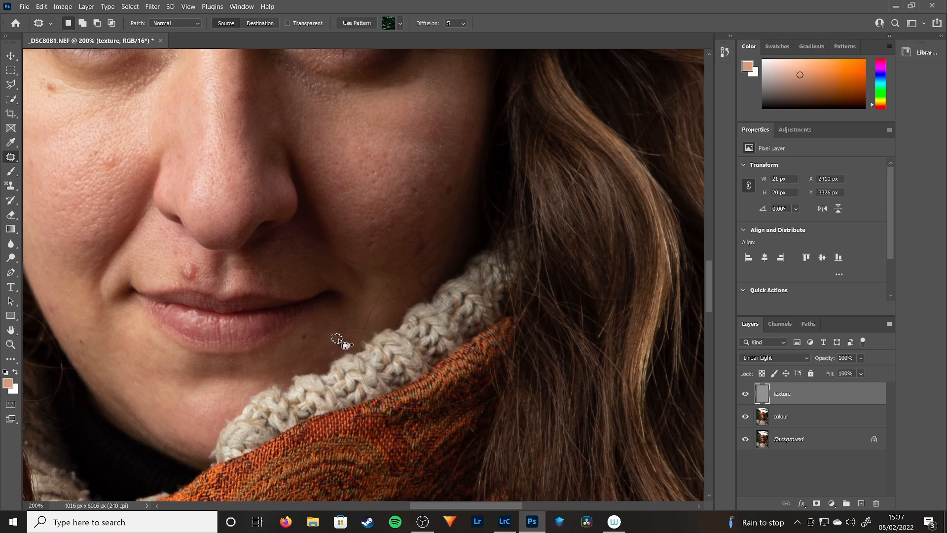
mouse_move(339, 341)
left_mouse_down()
mouse_move(327, 340)
mouse_move(330, 347)
left_mouse_up()
scroll(337, 265, "up", 5)
scroll(338, 265, "right", 2)
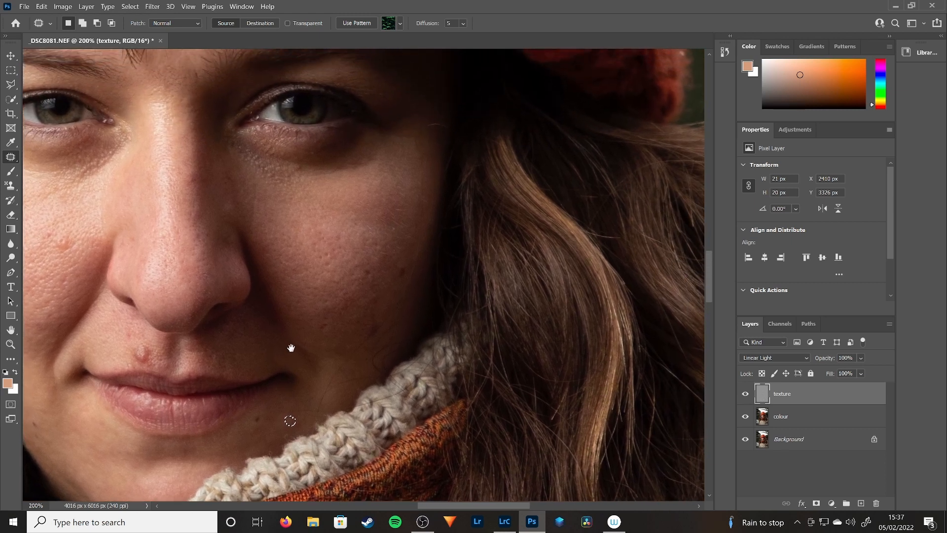
- Patch the small pits and spots on the shaded cheek of the texture layer, using selections about 14 to 17 px wide
mouse_move(326, 267)
left_mouse_down()
mouse_move(335, 268)
mouse_move(325, 270)
left_mouse_up()
key("ctrl+d")
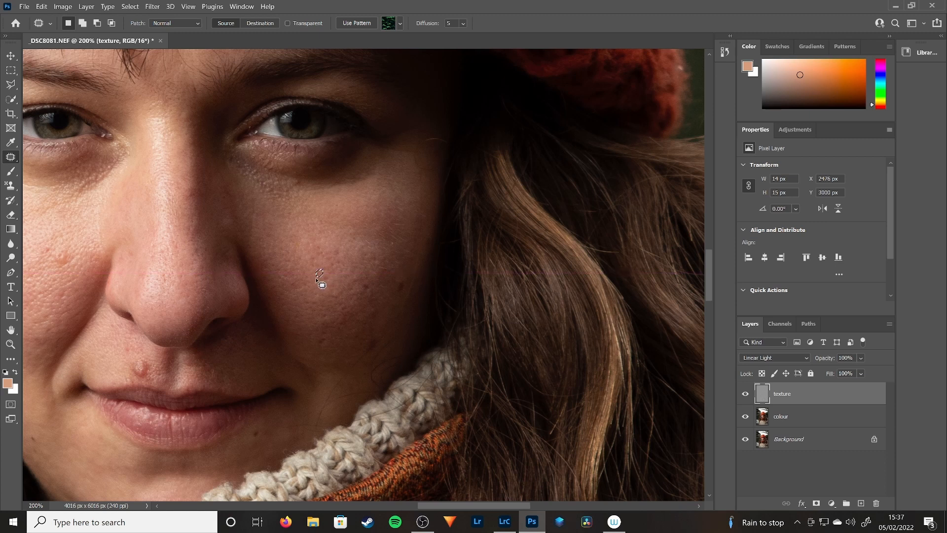
left_click_drag(310, 268, 329, 260)
mouse_move(353, 290)
left_mouse_down()
mouse_move(346, 297)
mouse_move(328, 280)
left_mouse_up()
left_click_drag(331, 314, 327, 318)
mouse_move(302, 317)
left_mouse_down()
mouse_move(303, 326)
mouse_move(312, 301)
mouse_move(317, 308)
mouse_move(302, 302)
left_mouse_up()
left_click_drag(341, 263, 349, 243)
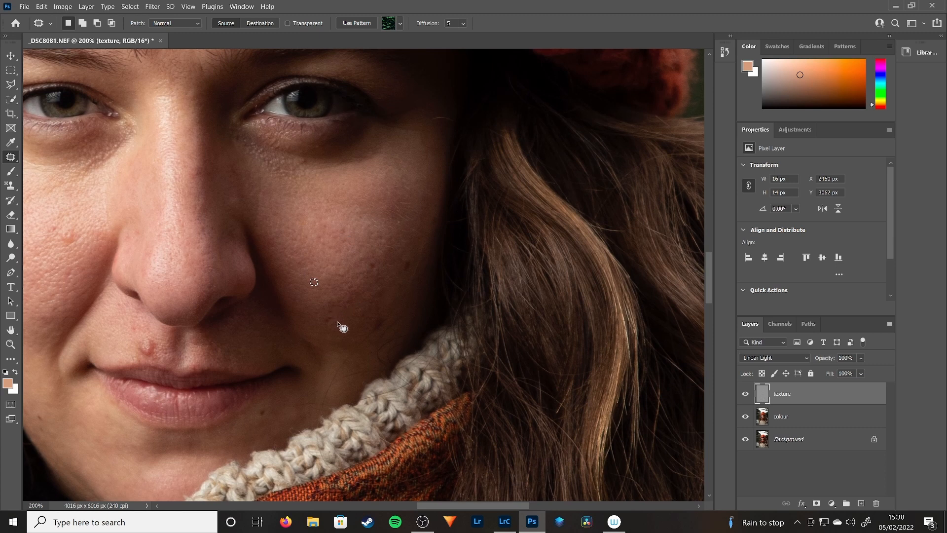
mouse_move(333, 313)
left_mouse_down()
mouse_move(332, 328)
mouse_move(338, 263)
mouse_move(382, 245)
mouse_move(434, 253)
mouse_move(440, 264)
left_mouse_up()
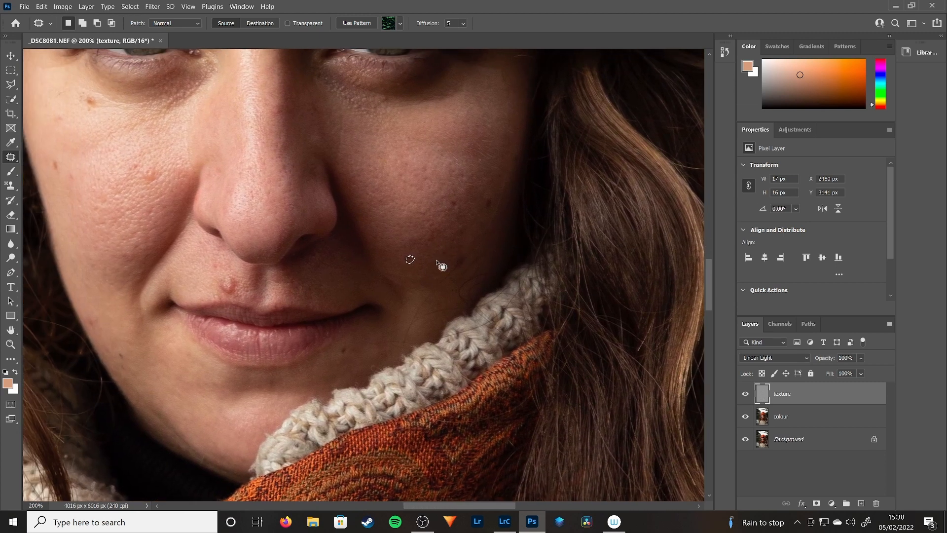
- Patch the spot about 18 × 19 px below the shaded mouth corner and a mark about 13 × 11 px above the upper lip
left_click_drag(345, 348, 345, 348)
left_click_drag(319, 373, 366, 346)
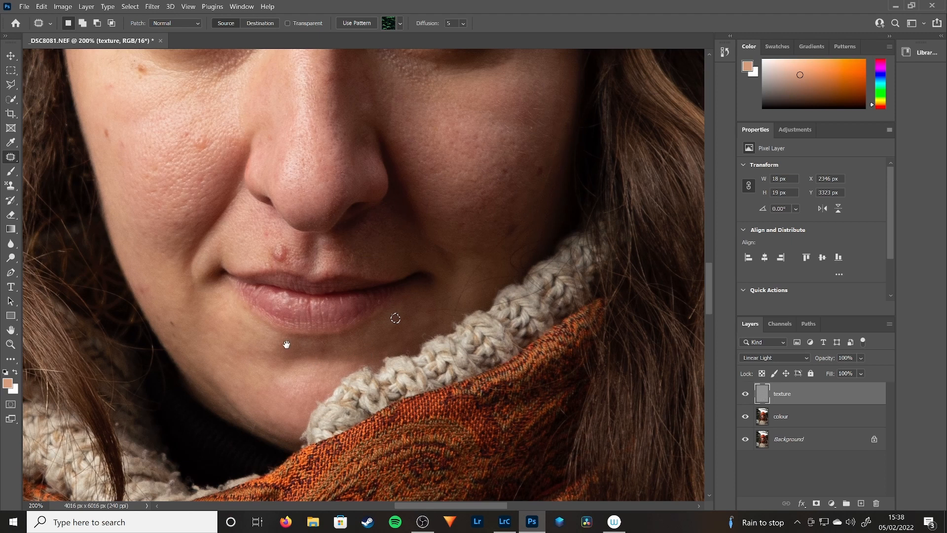
left_click_drag(288, 345, 311, 385)
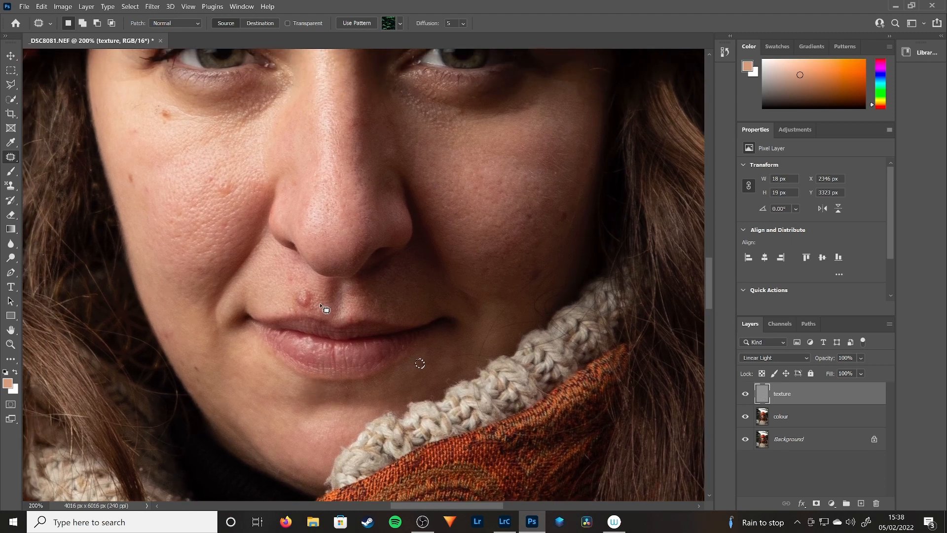
left_click_drag(325, 303, 327, 306)
left_click_drag(249, 313, 290, 375)
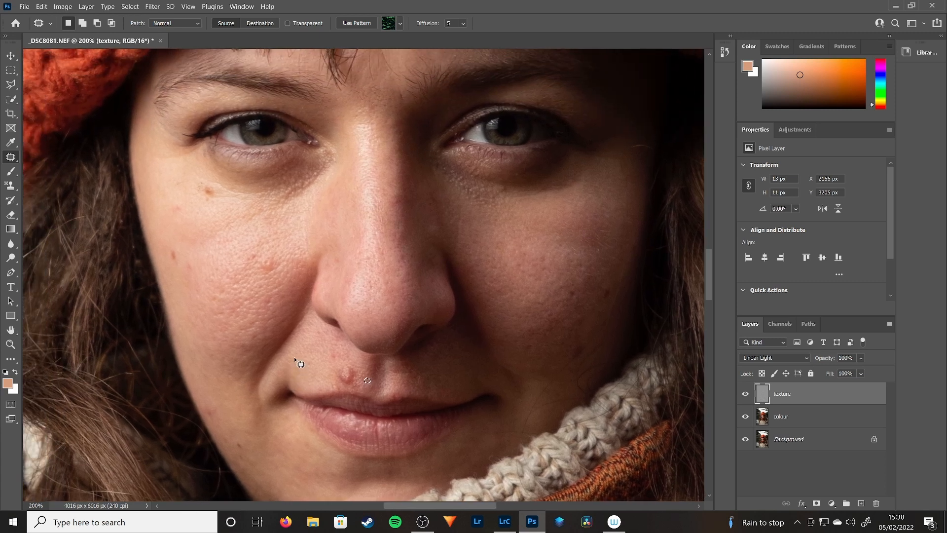
- Patch further small pits on the shaded cheek at 300% zoom, starting with one about 19 × 12 px
left_click_drag(300, 273, 310, 368)
left_click_drag(363, 317, 287, 291)
left_click_drag(361, 332, 327, 313)
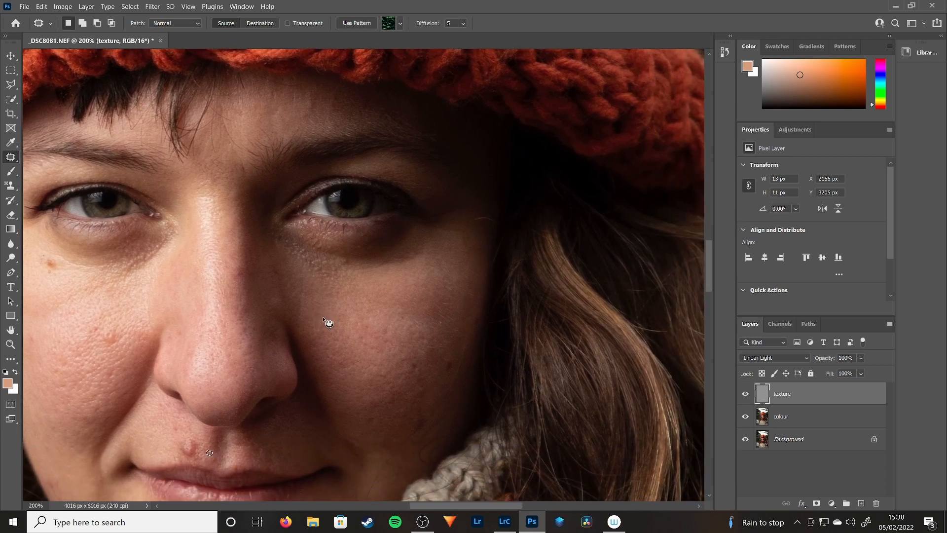
key("z")
left_click(433, 493)
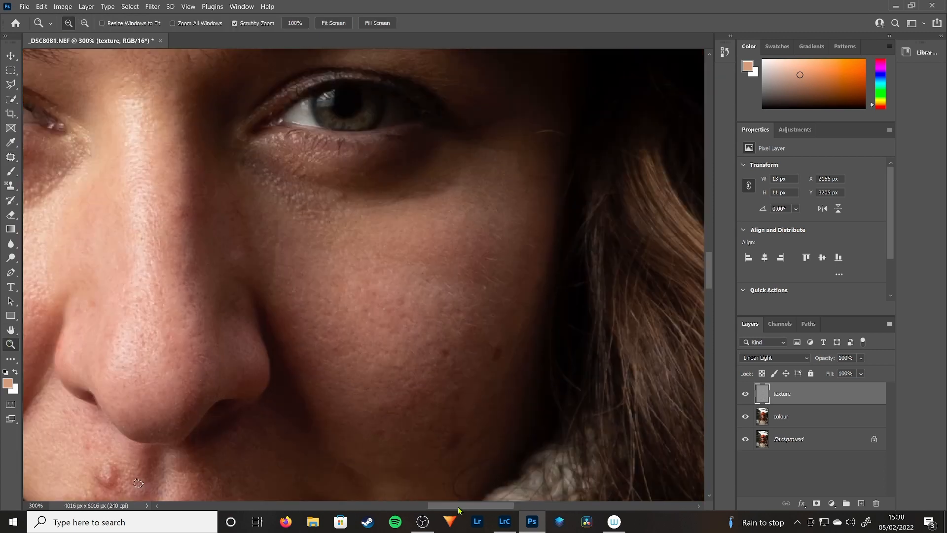
left_click(11, 157)
left_click_drag(368, 256, 366, 266)
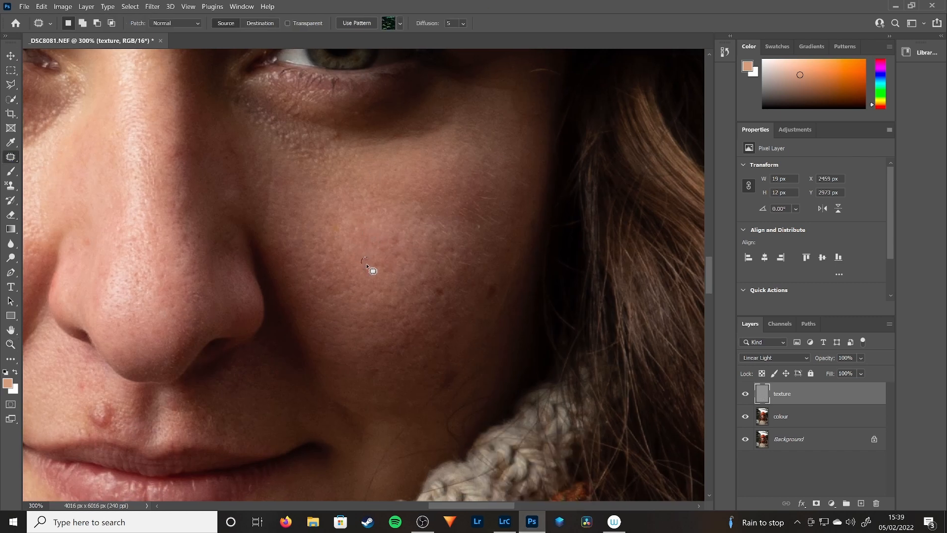
left_click_drag(355, 300, 376, 311)
mouse_move(403, 346)
left_mouse_down()
mouse_move(372, 376)
mouse_move(383, 351)
left_mouse_up()
- Patch a small mark about 11 × 9 px on the shaded side of the nose bridge
scroll(460, 355, "up", 4)
scroll(461, 355, "left", 4)
left_click_drag(298, 323, 296, 338)
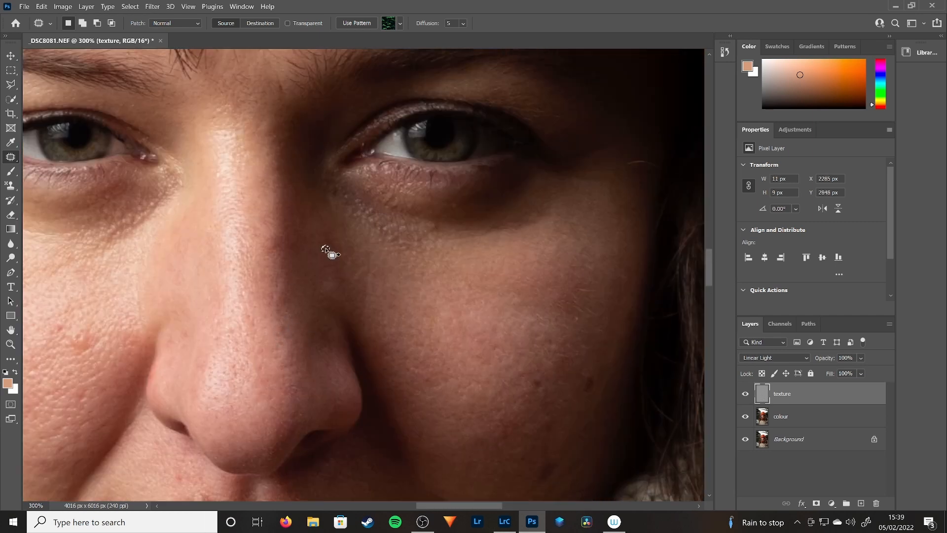
- Patch the small marks across the nose on the texture layer, using selections about 11 px wide
scroll(344, 307, "down", 2)
scroll(345, 307, "left", 3)
scroll(332, 327, "down", 1)
scroll(332, 327, "left", 3)
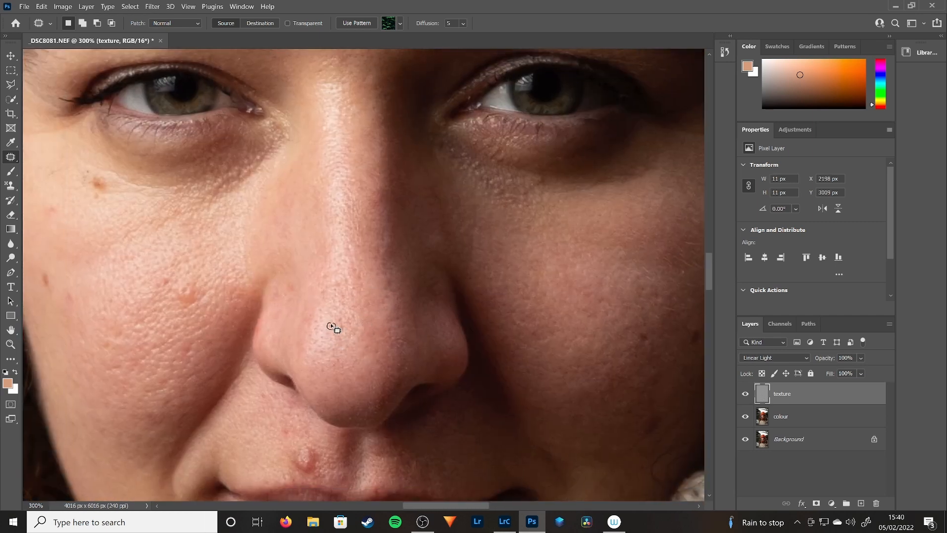
mouse_move(334, 283)
left_mouse_down()
mouse_move(338, 327)
mouse_move(312, 351)
mouse_move(326, 336)
left_mouse_up()
left_click_drag(388, 290, 389, 310)
left_click_drag(377, 271, 377, 277)
left_click_drag(377, 276, 384, 238)
key("space")
mouse_move(356, 344)
left_mouse_down()
mouse_move(390, 299)
mouse_move(398, 215)
left_mouse_up()
mouse_move(352, 313)
left_mouse_down()
mouse_move(389, 354)
mouse_move(384, 331)
left_mouse_up()
left_click_drag(321, 315, 396, 336)
left_click_drag(379, 373, 387, 370)
left_click_drag(383, 372, 379, 287)
- Patch the small bumps on the lit cheek beside the nose, including one about 12 × 11 px
key("space")
left_click_drag(268, 237, 340, 312)
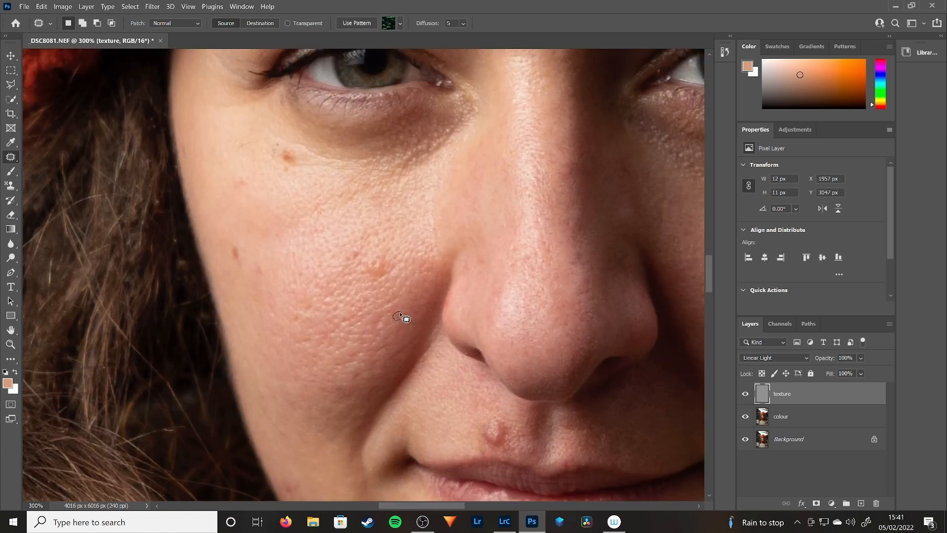
mouse_move(395, 288)
left_mouse_down()
mouse_move(377, 264)
mouse_move(357, 264)
mouse_move(370, 275)
left_mouse_up()
mouse_move(353, 315)
left_mouse_down()
mouse_move(384, 310)
mouse_move(351, 327)
mouse_move(368, 285)
left_mouse_up()
scroll(384, 343, "down", 1)
mouse_move(306, 306)
left_mouse_down()
mouse_move(303, 260)
mouse_move(332, 239)
mouse_move(296, 255)
left_mouse_up()
left_click_drag(326, 324, 324, 331)
mouse_move(399, 306)
left_mouse_down()
mouse_move(359, 349)
mouse_move(345, 401)
mouse_move(361, 262)
left_mouse_up()
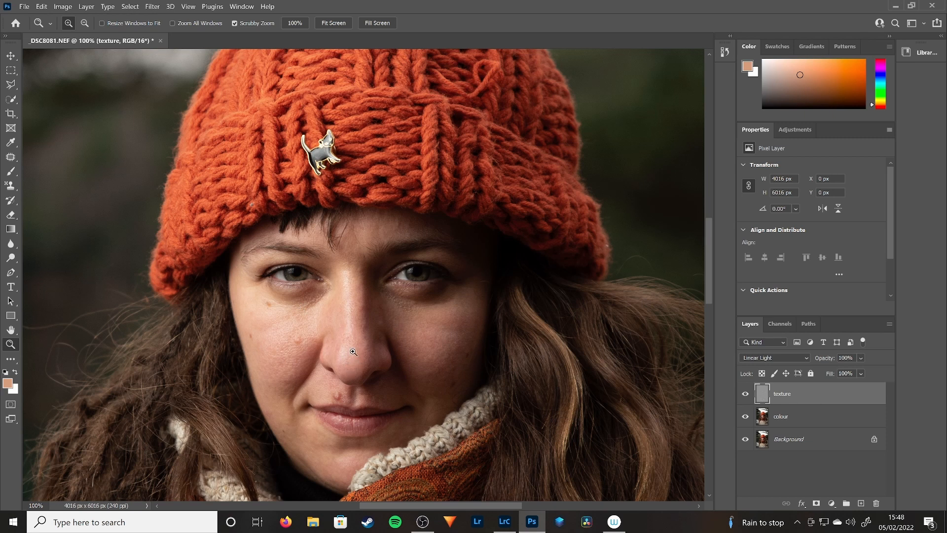
- Select the colour layer and sample a skin tone from the lower outer part of the lit cheek
left_click_drag(711, 265, 710, 270)
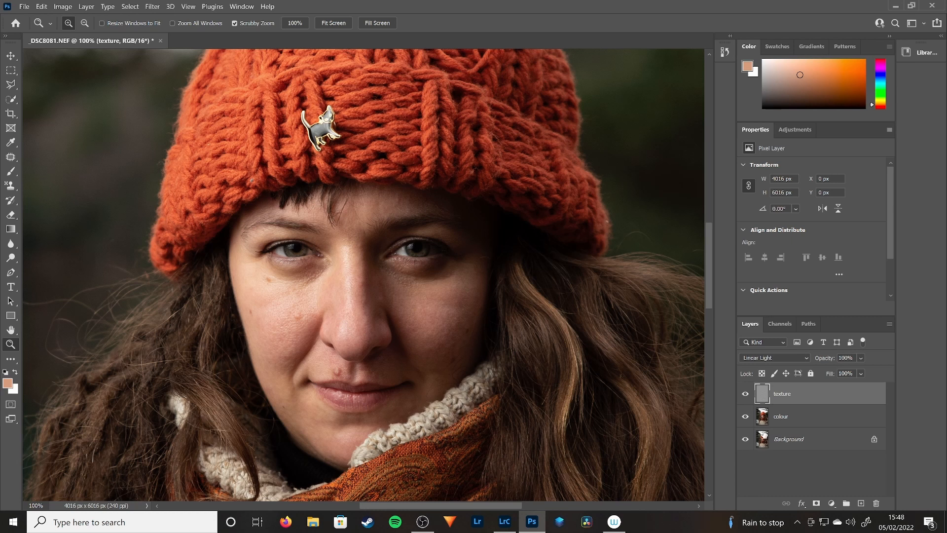
left_click(800, 419)
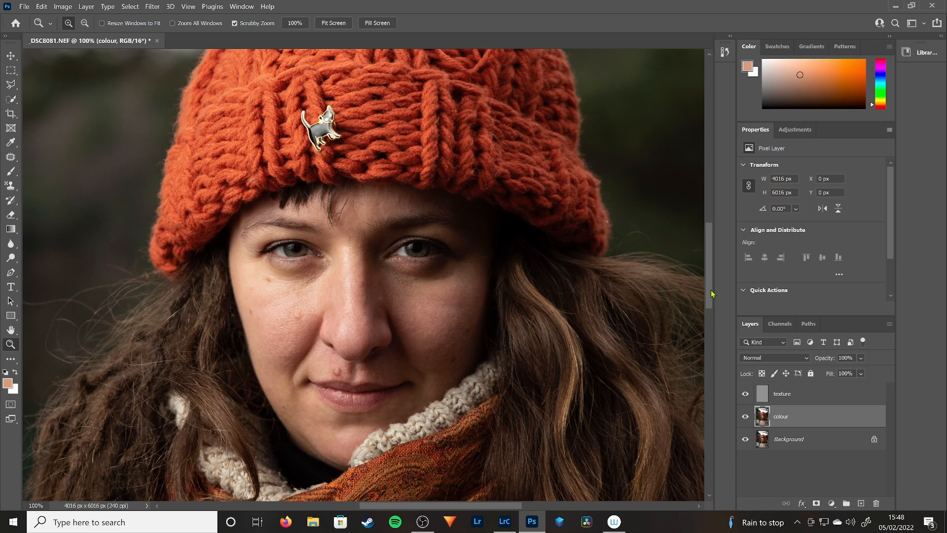
left_click_drag(711, 294, 711, 300)
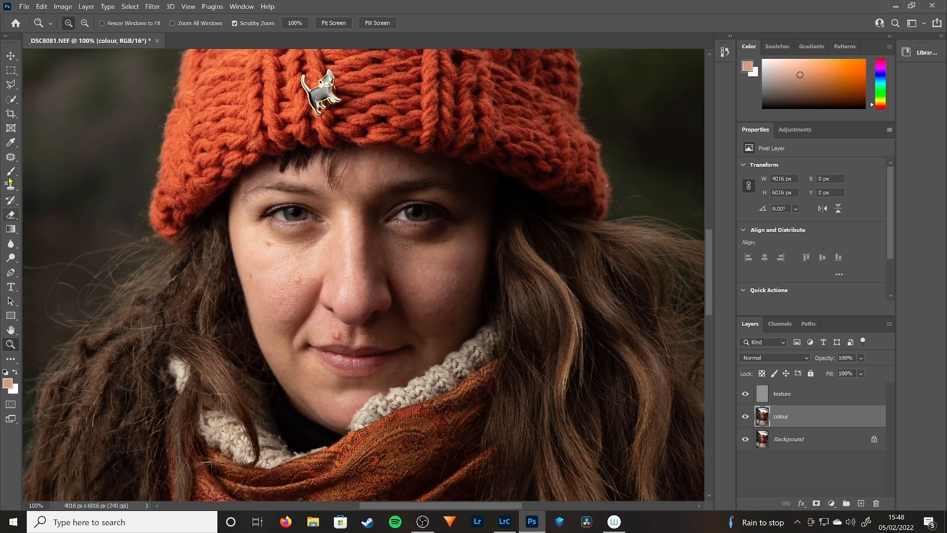
left_click(11, 143)
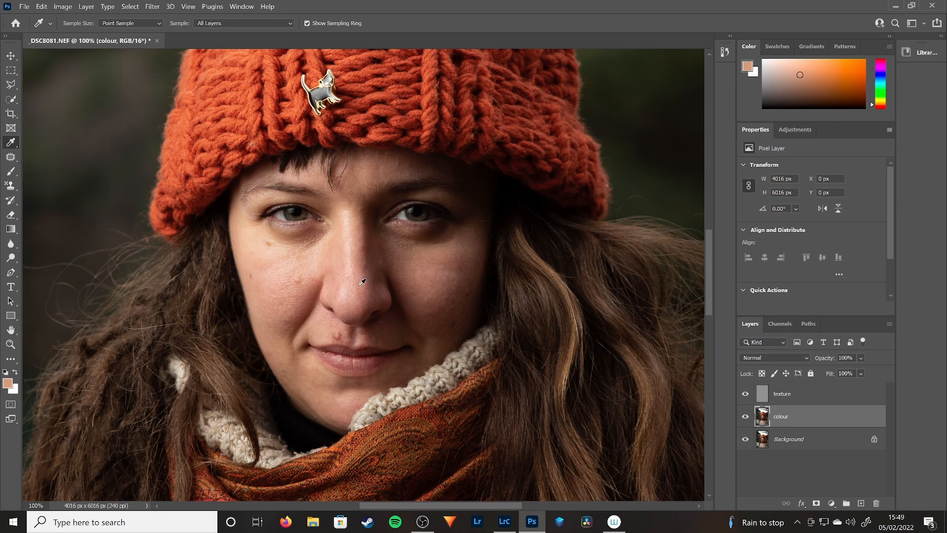
left_click(10, 344)
left_click(373, 282)
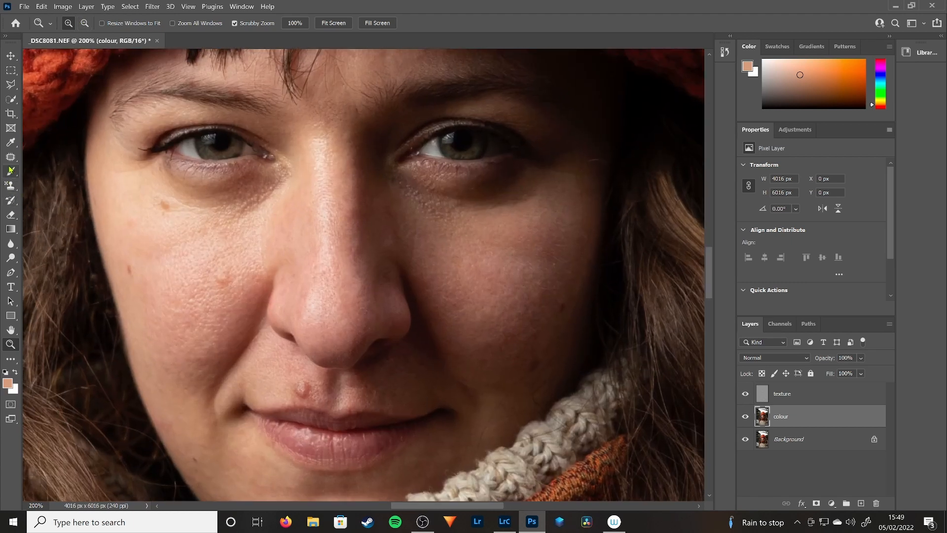
left_click(10, 142)
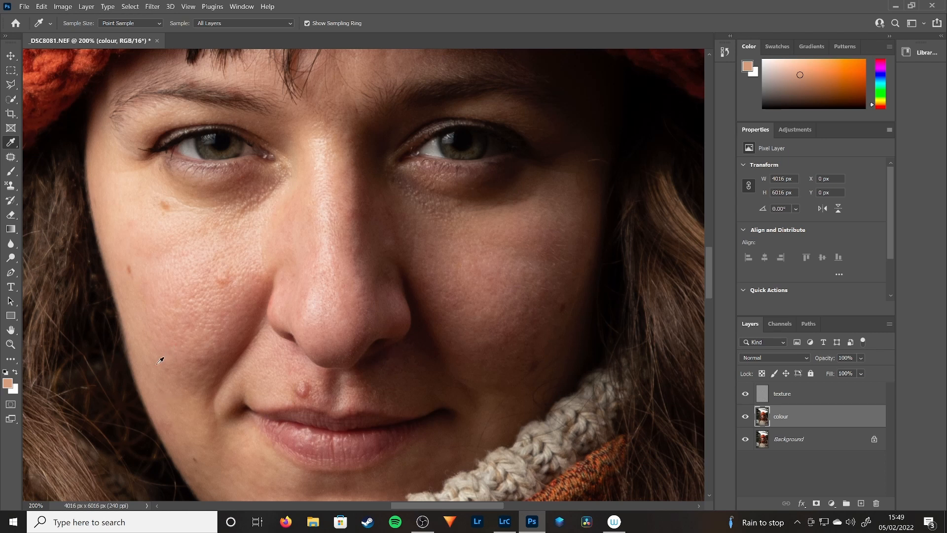
left_click(160, 379)
- Set the Brush tool's flow to 6%, using the 91 px Soft Round tip with 0% hardness
left_click(10, 171)
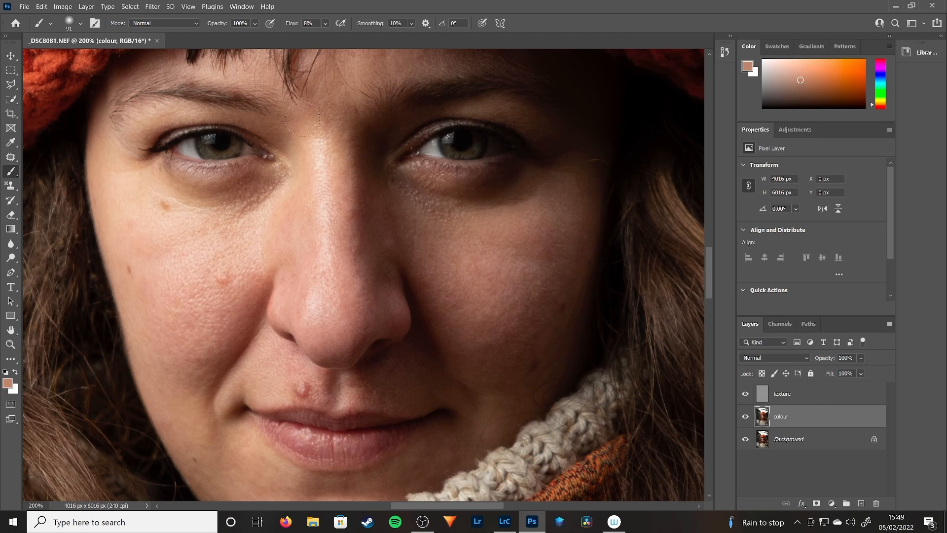
left_click(325, 25)
left_click(80, 23)
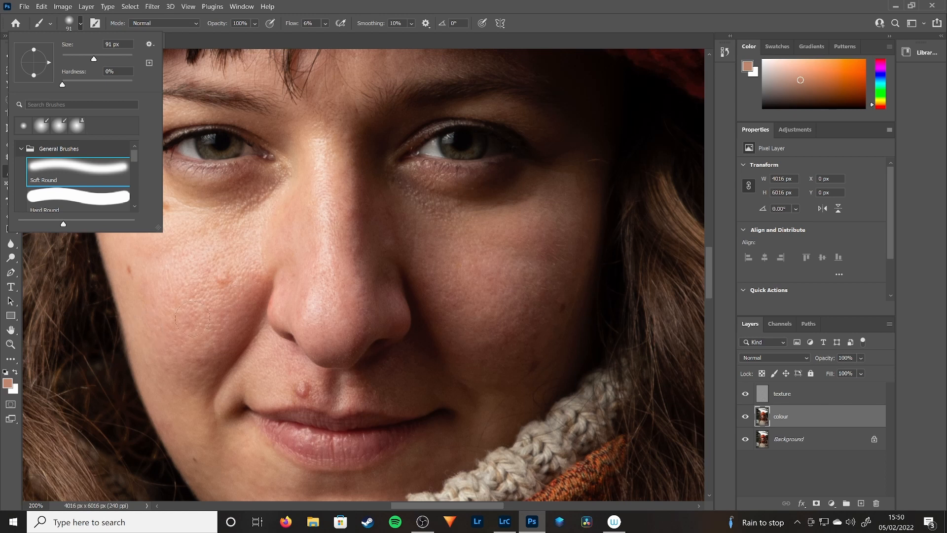
left_click(143, 330)
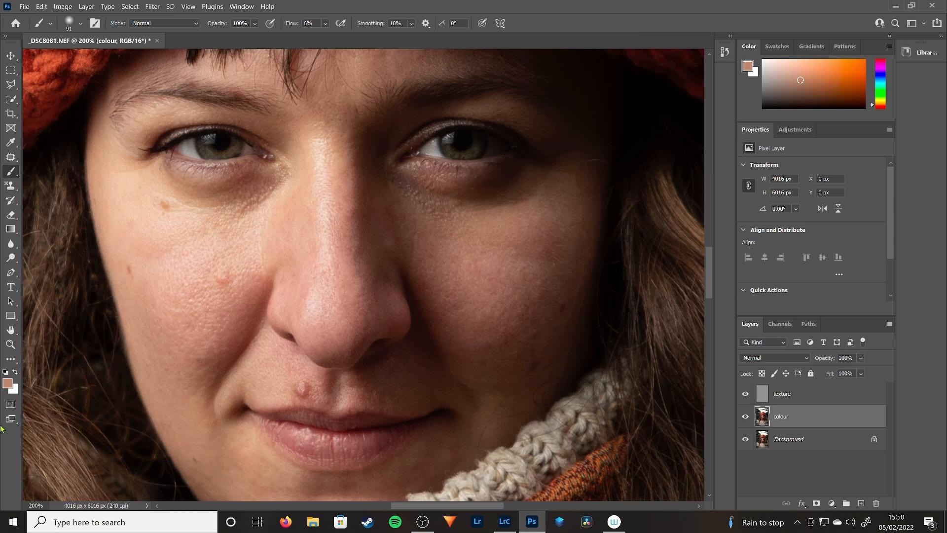
- Sample a skin tone from the lit cheek beside the nostril and brush it over the cheek just below on the colour layer
left_click(11, 142)
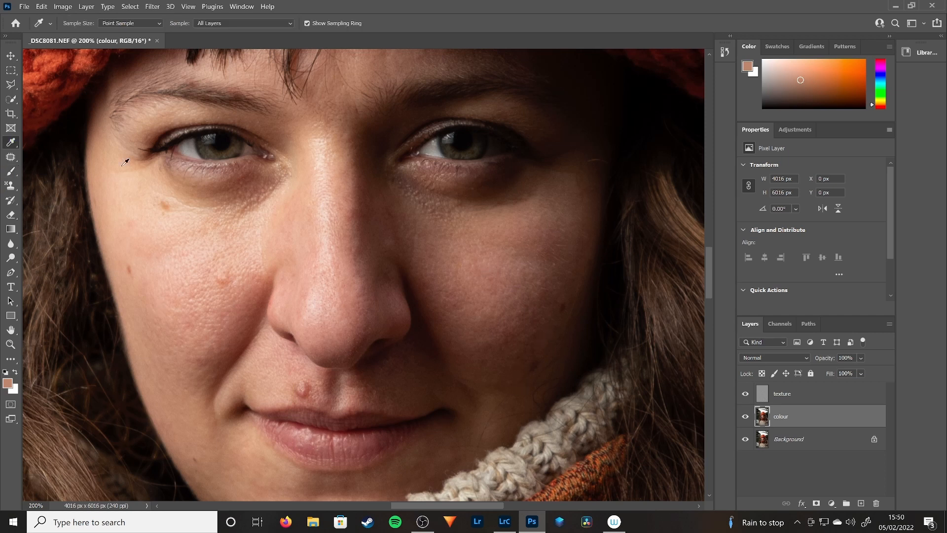
left_click(242, 290)
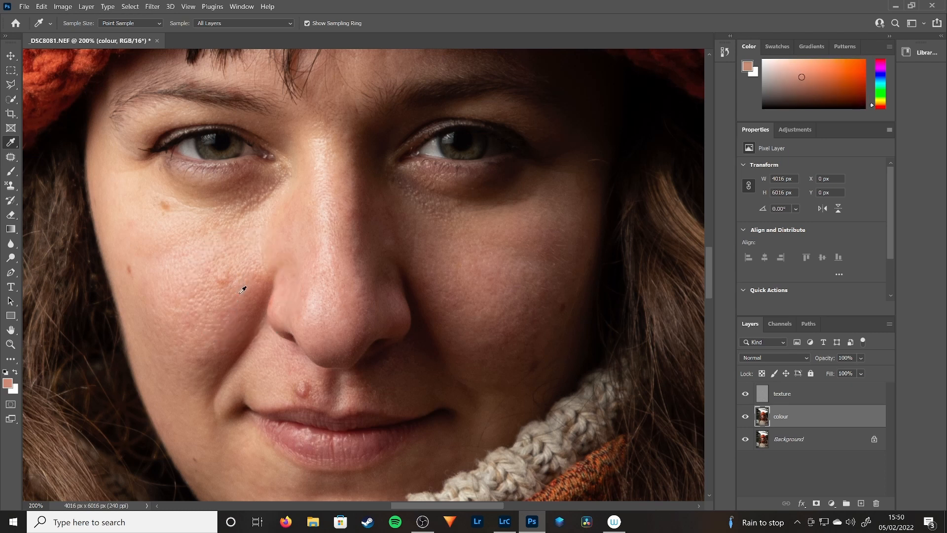
left_click(11, 173)
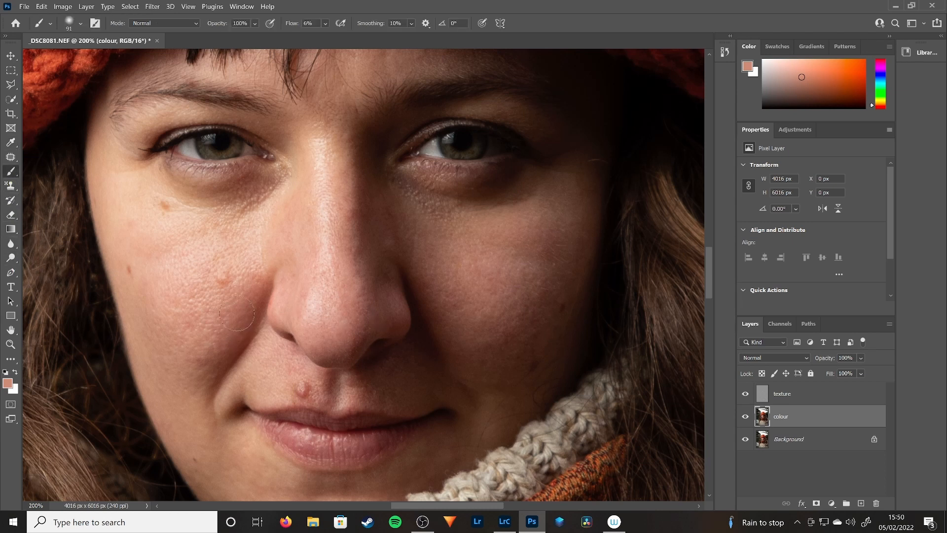
mouse_move(237, 318)
left_mouse_down()
mouse_move(220, 341)
mouse_move(204, 342)
left_mouse_up()
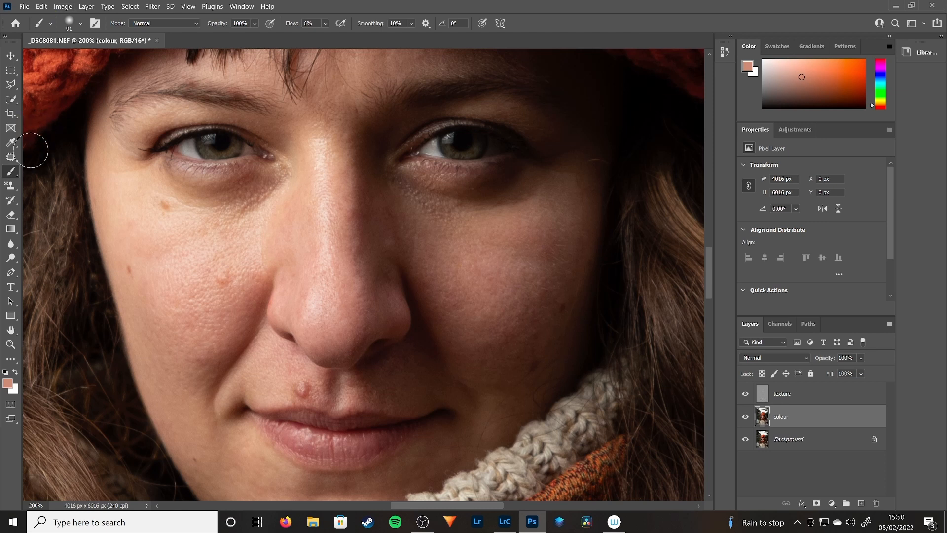
- Sample a dark skin tone from the outer shaded cheek and brush it diagonally down across that cheek on the colour layer
left_click(11, 143)
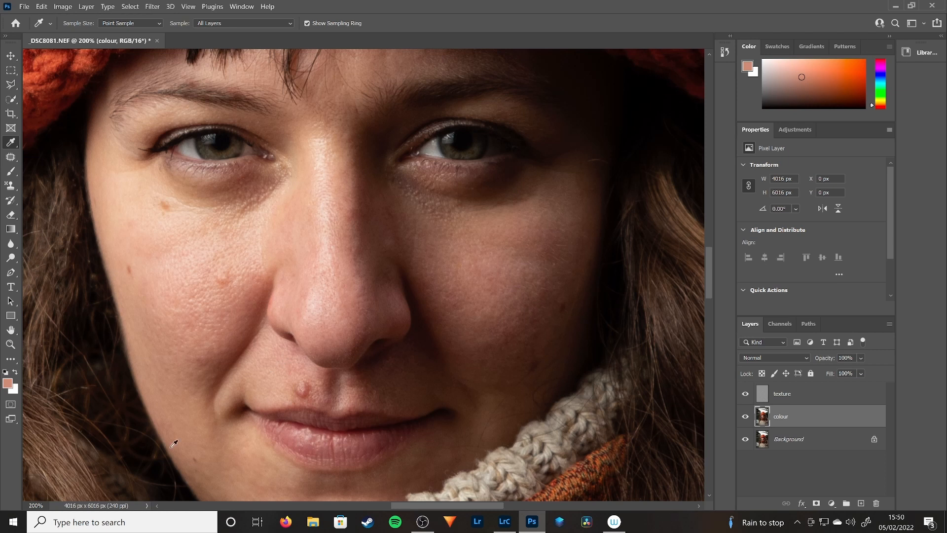
left_click(574, 224)
left_click(11, 171)
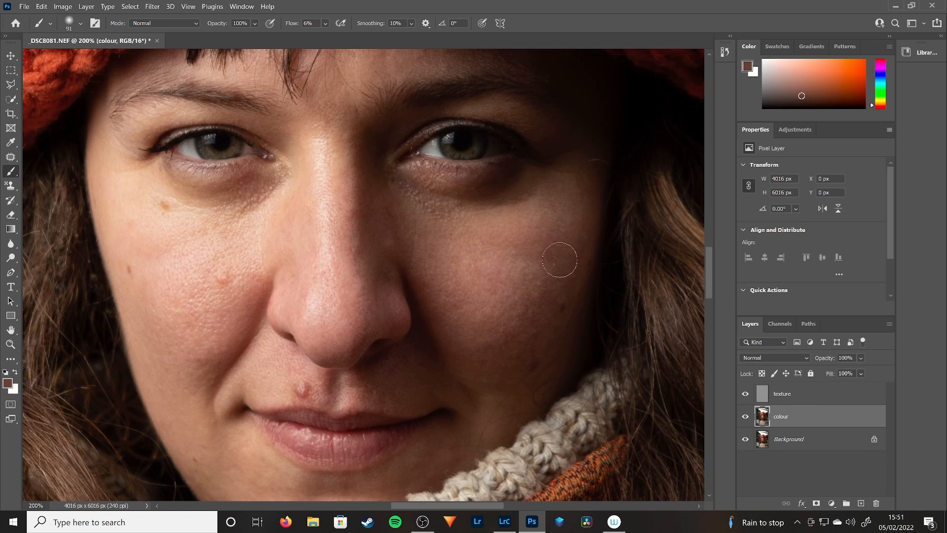
mouse_move(578, 222)
left_mouse_down()
mouse_move(565, 273)
mouse_move(553, 237)
mouse_move(530, 249)
mouse_move(565, 217)
mouse_move(577, 226)
mouse_move(569, 275)
mouse_move(517, 287)
left_mouse_up()
- Sample a reddish skin tone from the shaded cheek near the nostril and return to the Brush tool for painting
left_click(6, 144)
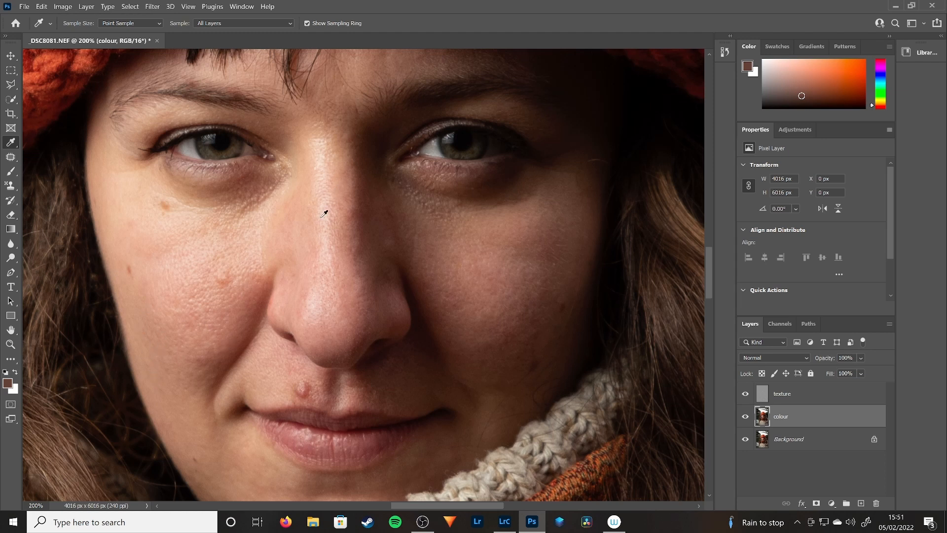
mouse_move(708, 267)
left_mouse_down()
mouse_move(706, 252)
mouse_move(706, 263)
left_mouse_up()
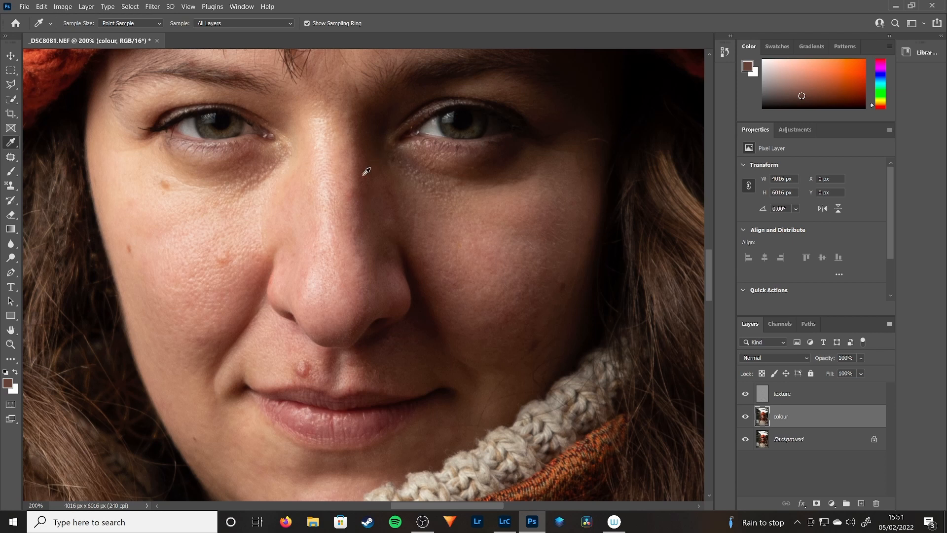
left_click(450, 276)
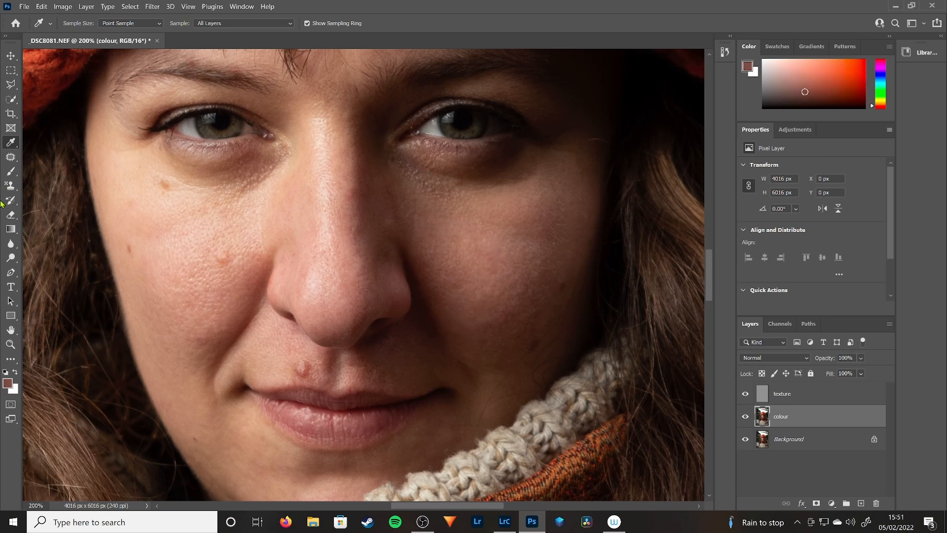
left_click(14, 172)
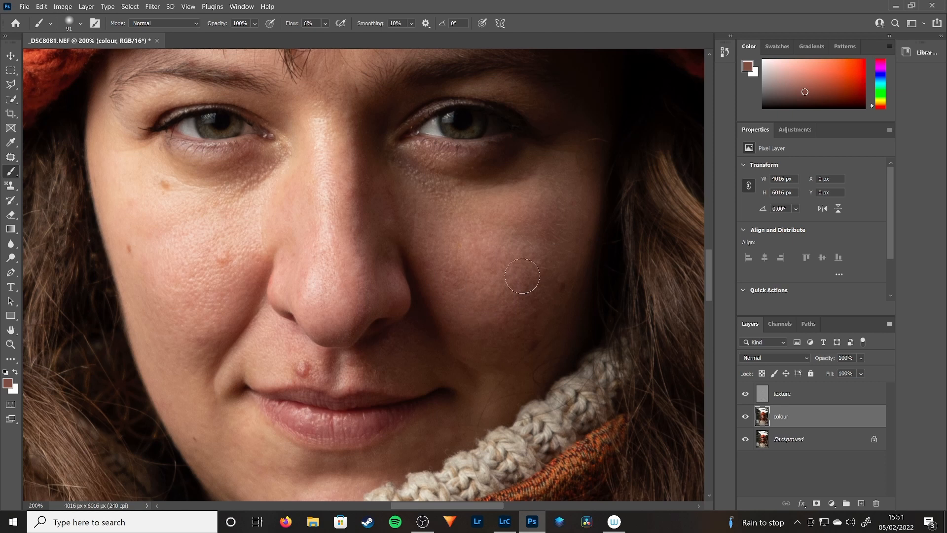
- Sample light tones from the lit cheek and under-eye and darker tones for the shaded side, brushing them over uneven skin on the colour layer
left_click(183, 230, "alt")
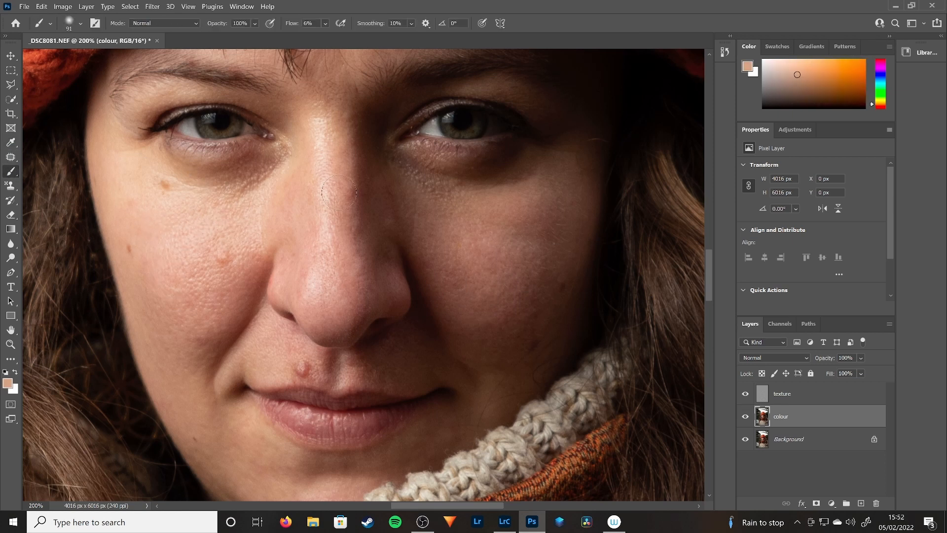
left_click(202, 185, "alt")
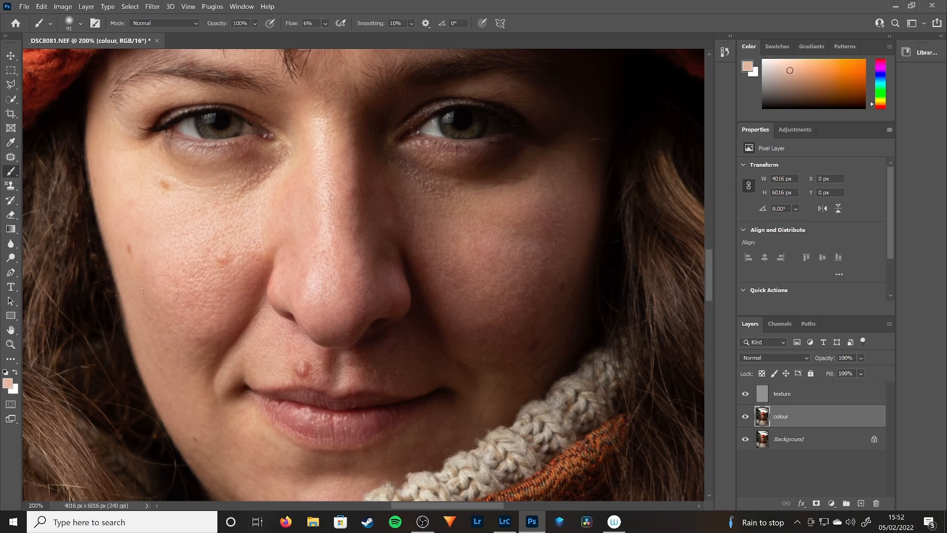
left_click(564, 169, "alt")
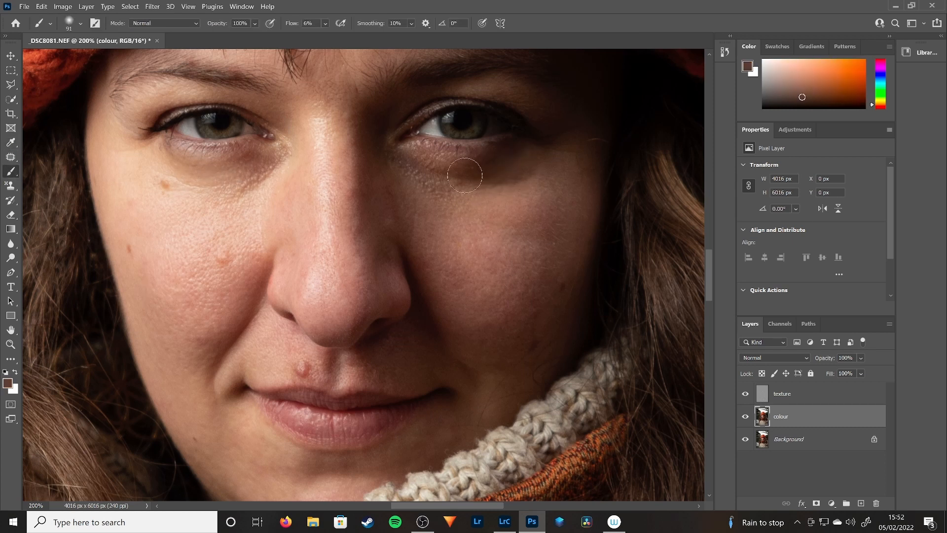
left_click(132, 132, "alt")
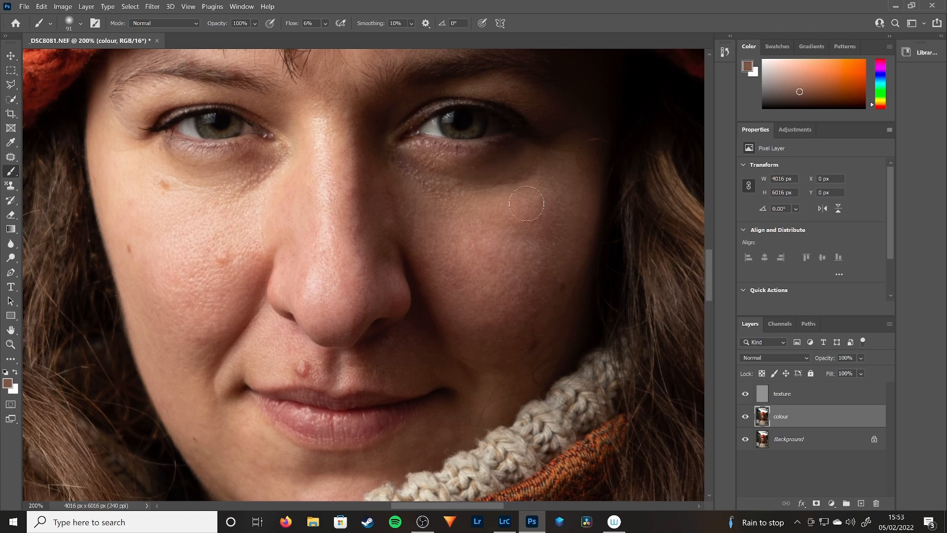
- Sample skin tones from the chin and brush them over the chin and the area below the lower lip on the colour layer
key("z")
left_click(31, 89, "alt")
left_click(31, 89, "alt")
left_click(212, 153)
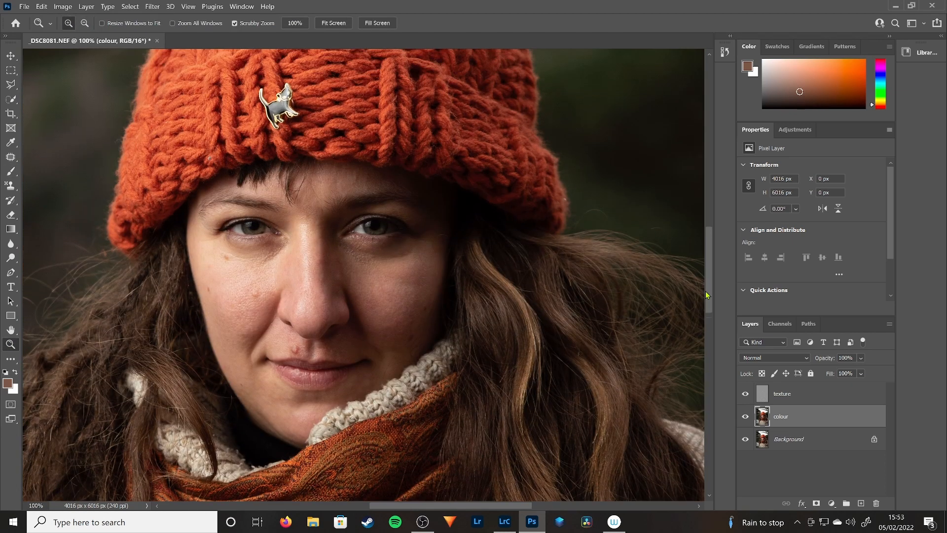
scroll(706, 295, "down", 1)
left_click(285, 369)
key("i")
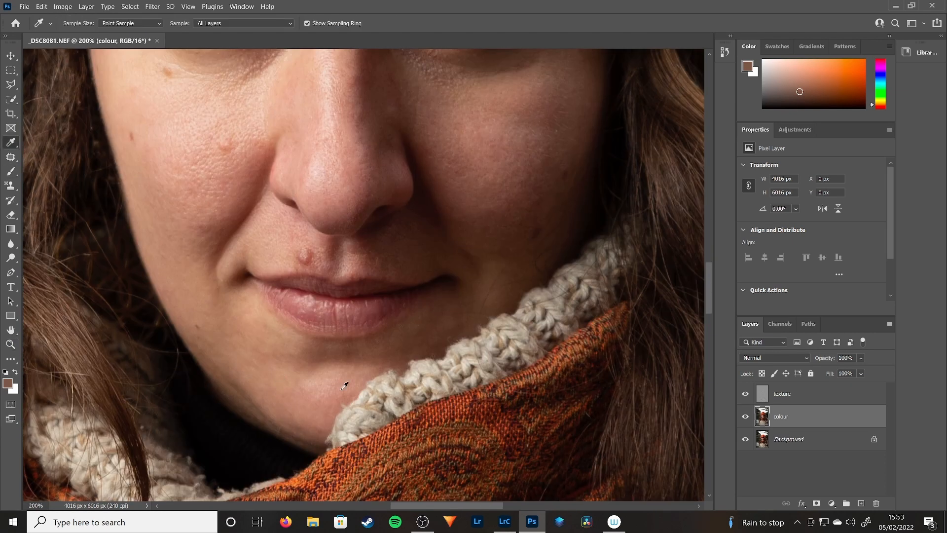
left_click(276, 389)
key("b")
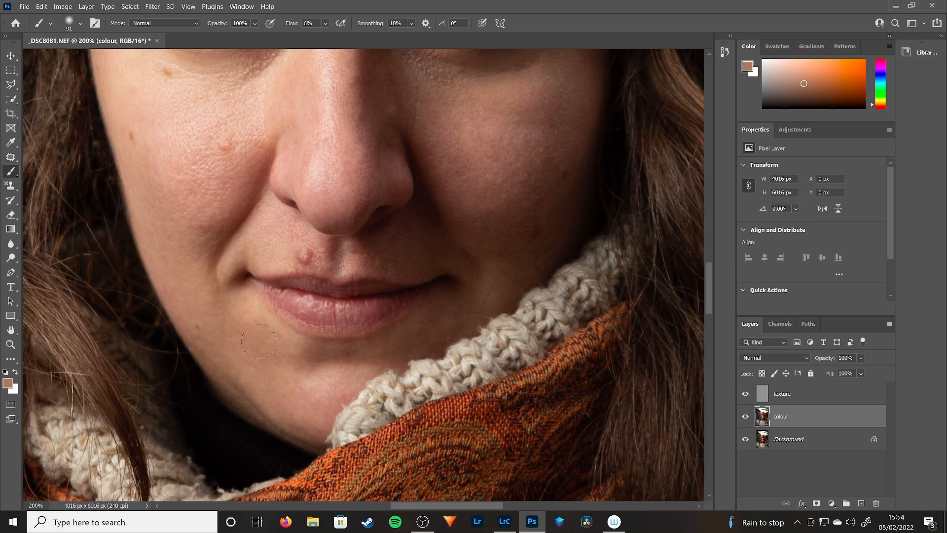
left_click(307, 390, "alt")
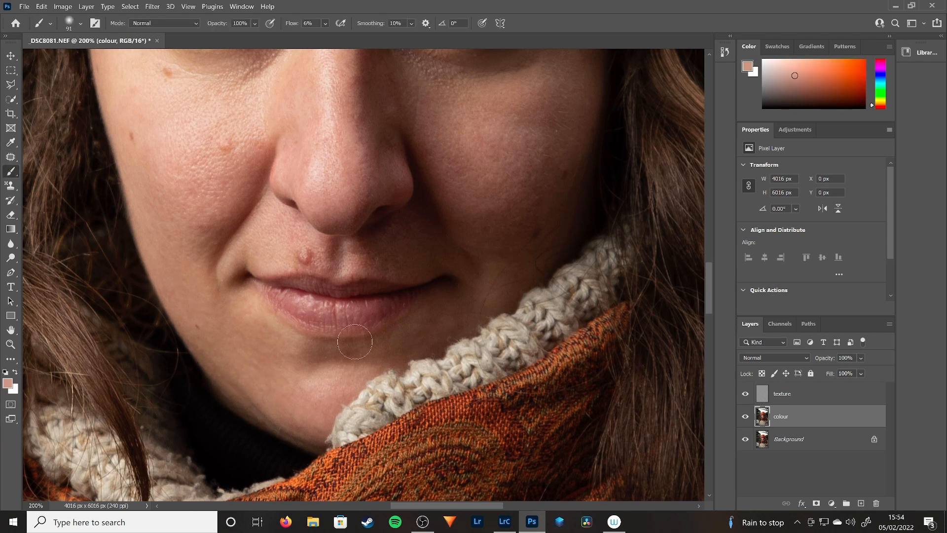
- Group the texture and colour layers together, keeping the default group name and settings
key("i")
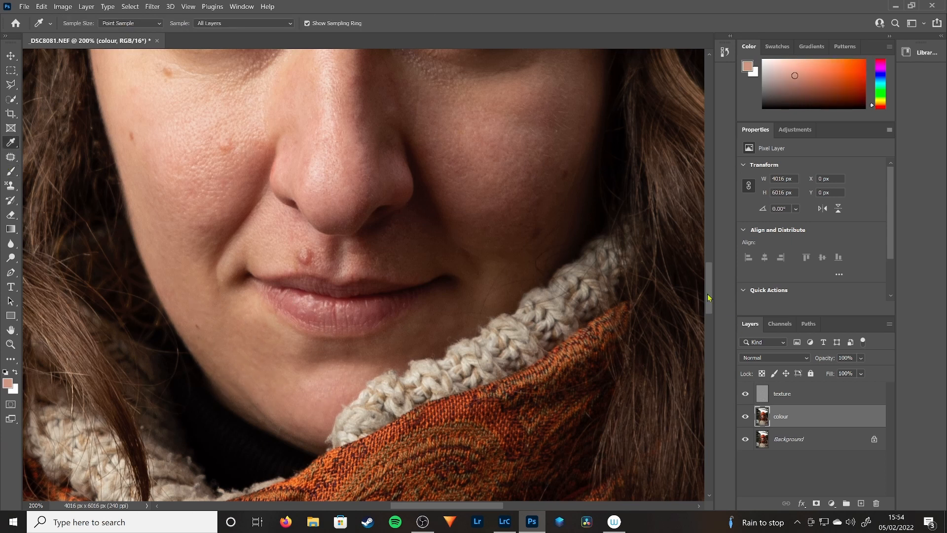
left_click_drag(711, 297, 710, 280)
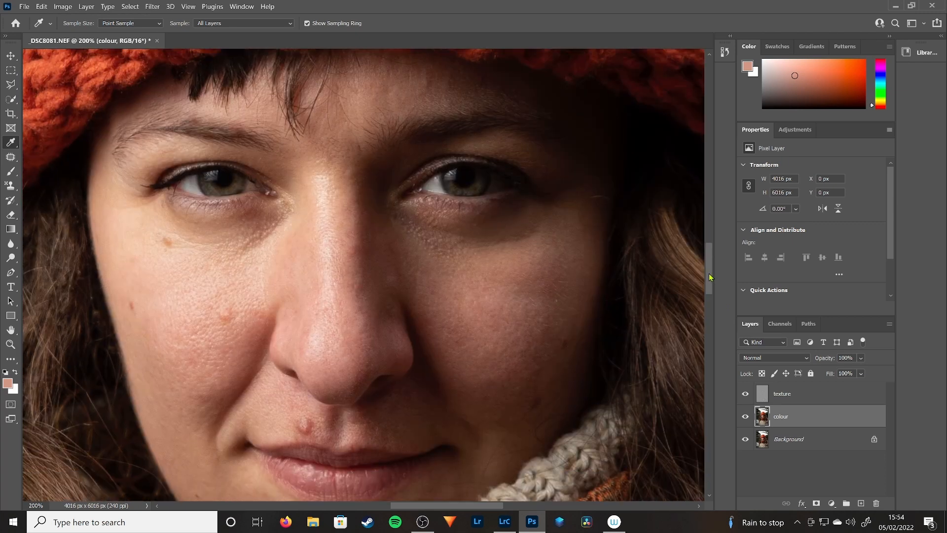
key("z")
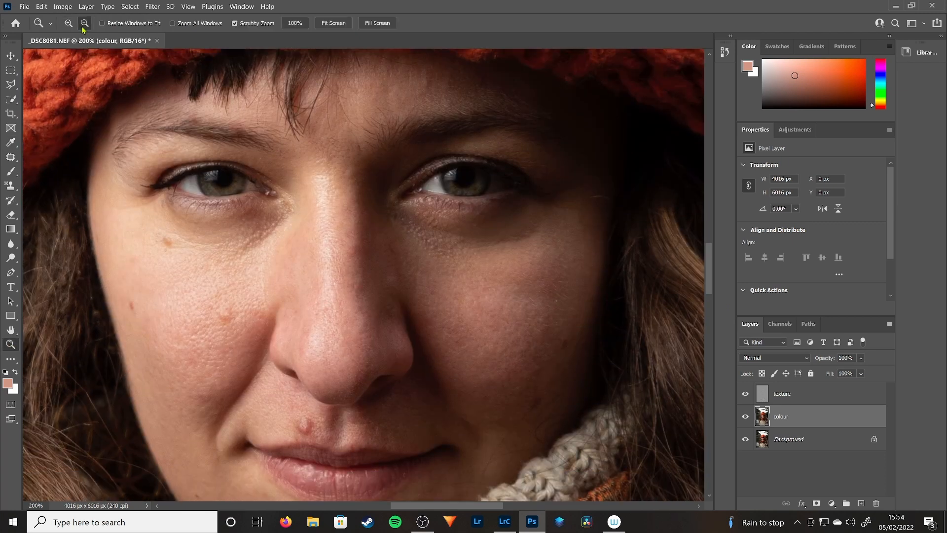
left_click(284, 341, "alt")
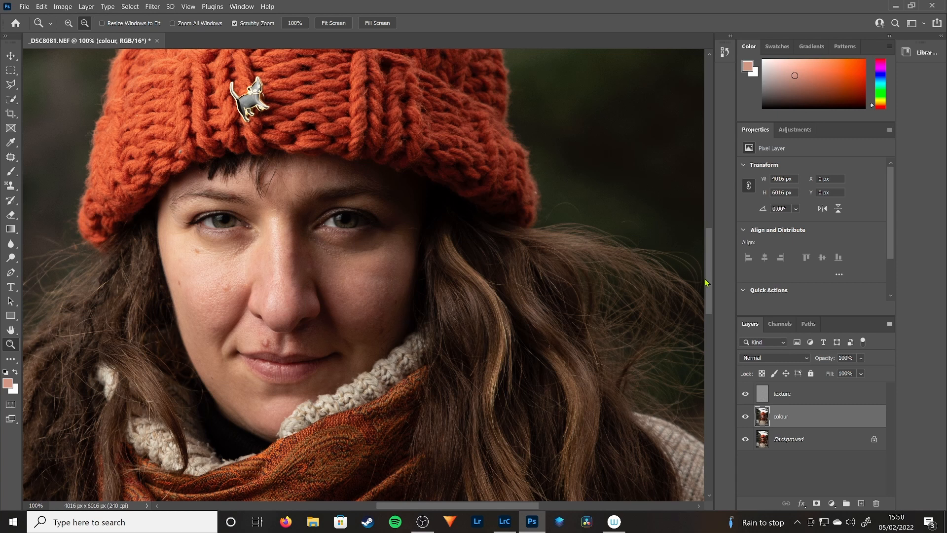
mouse_move(705, 279)
left_mouse_down()
mouse_move(708, 259)
mouse_move(705, 274)
left_mouse_up()
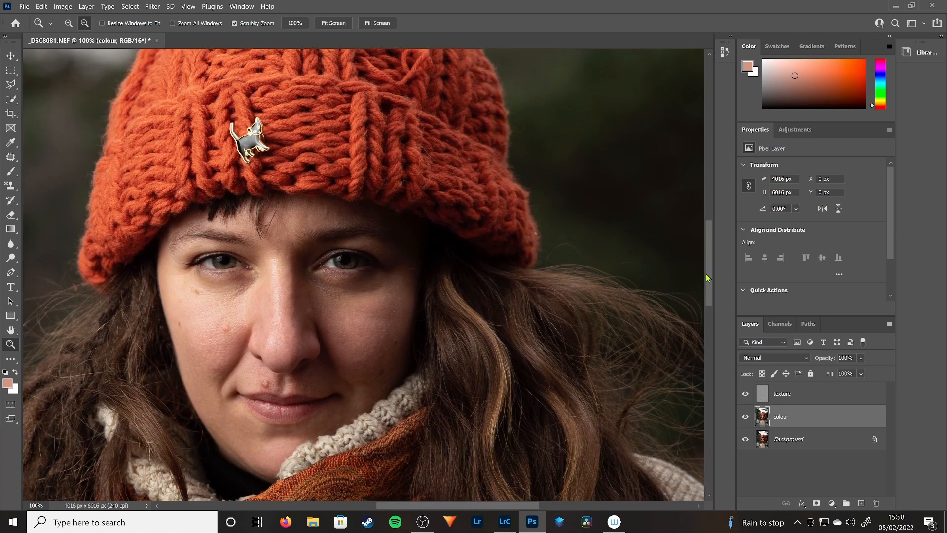
mouse_move(448, 503)
left_mouse_down()
mouse_move(394, 496)
mouse_move(441, 498)
left_mouse_up()
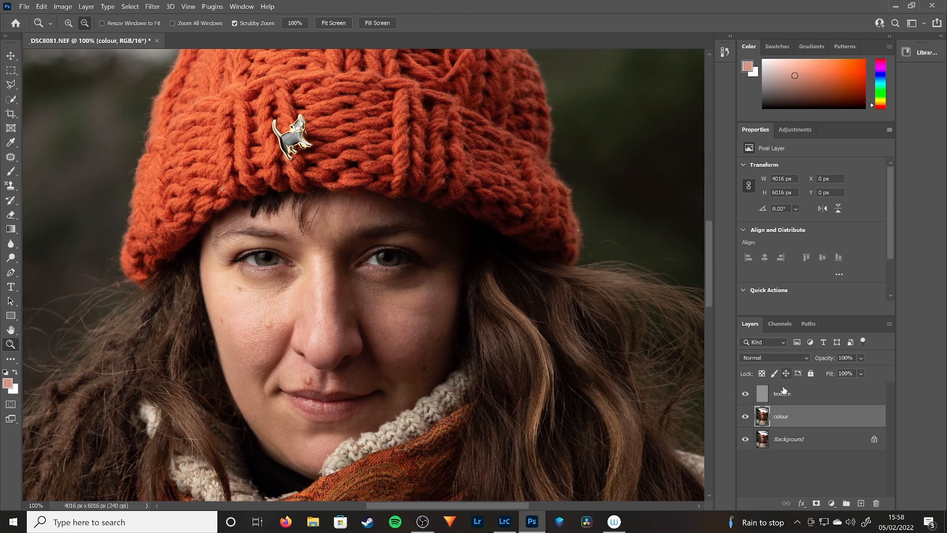
left_click(806, 397, "shift")
right_click(806, 397)
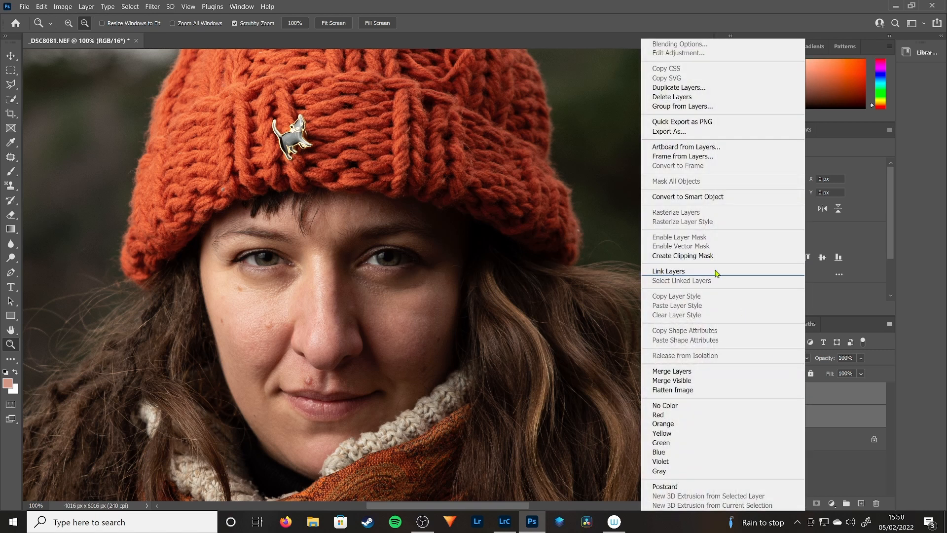
left_click(710, 107)
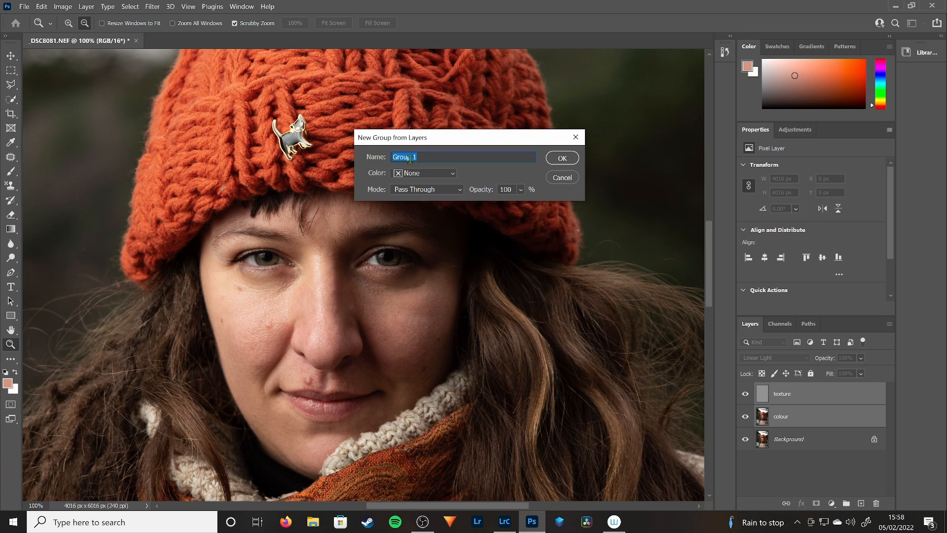
left_click(562, 157)
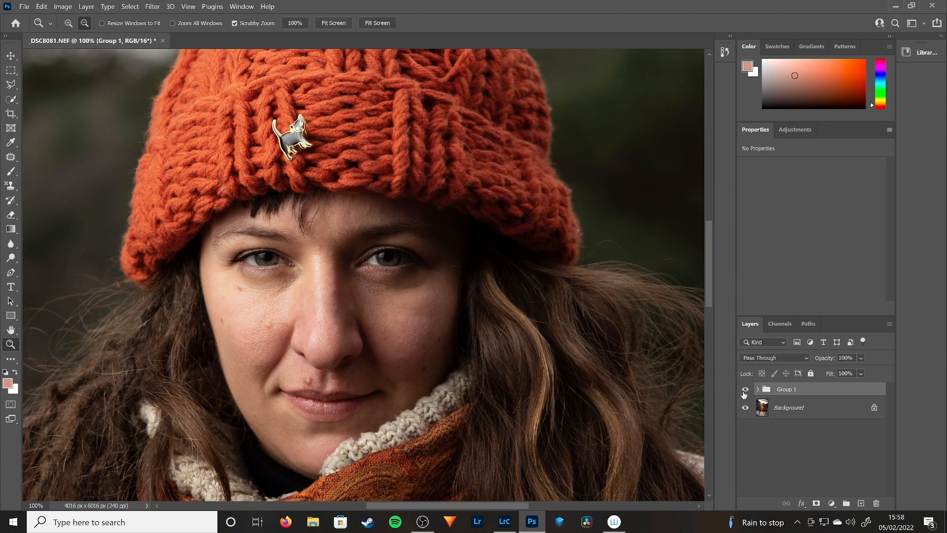
- Toggle the retouching group's visibility to compare the whole face before and after the edits
left_click(744, 390)
left_click(744, 390)
left_click(745, 389)
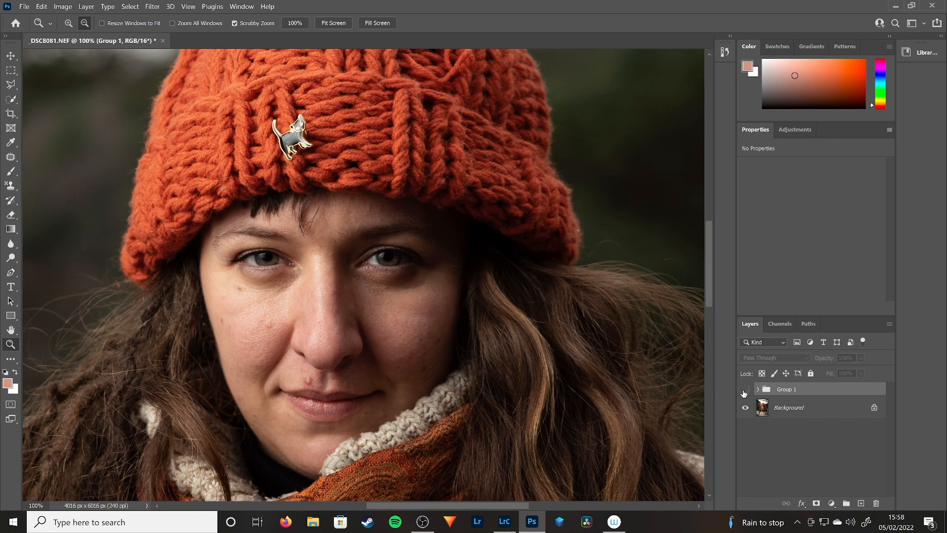
- Compare the cheeks at 200% with the retouching group hidden and shown, leave it visible, and review the portrait at 100%
left_click(68, 23)
left_click(338, 284)
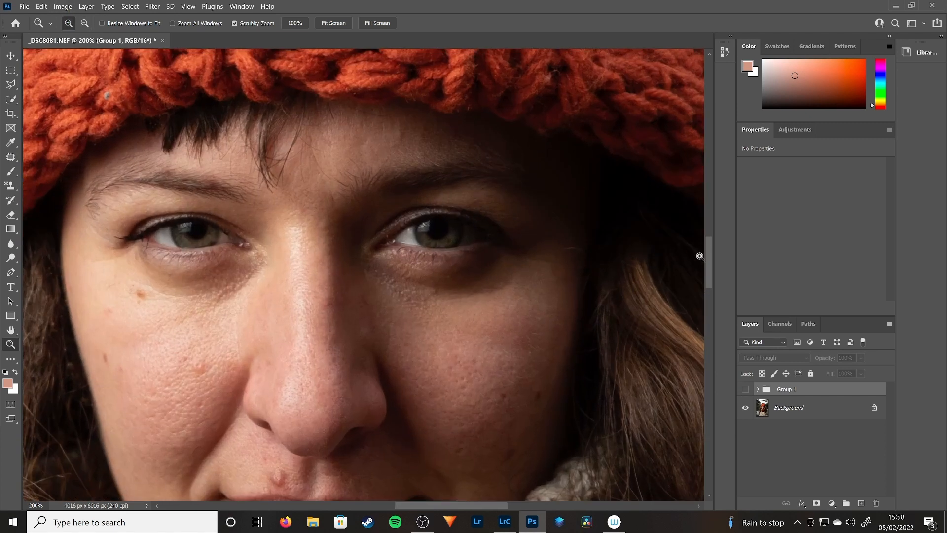
left_click_drag(706, 266, 706, 273)
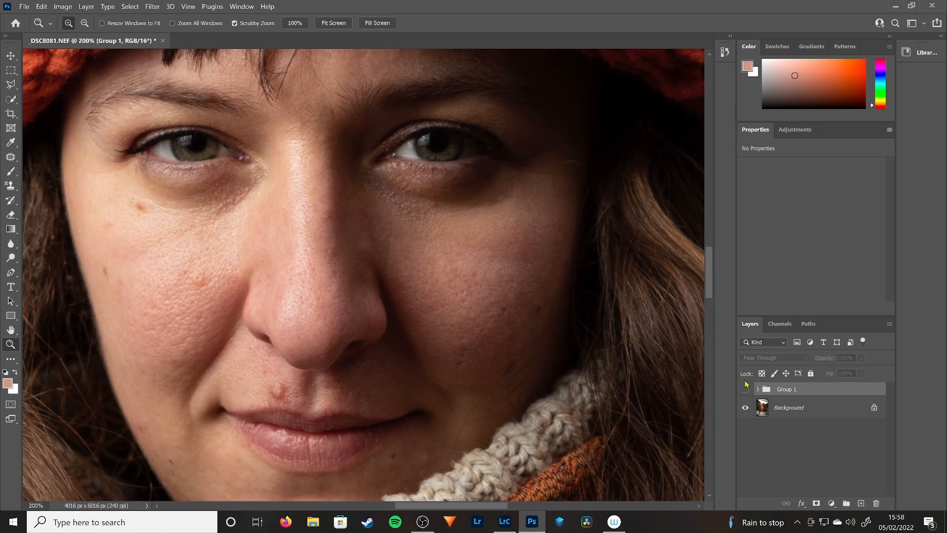
left_click(745, 389)
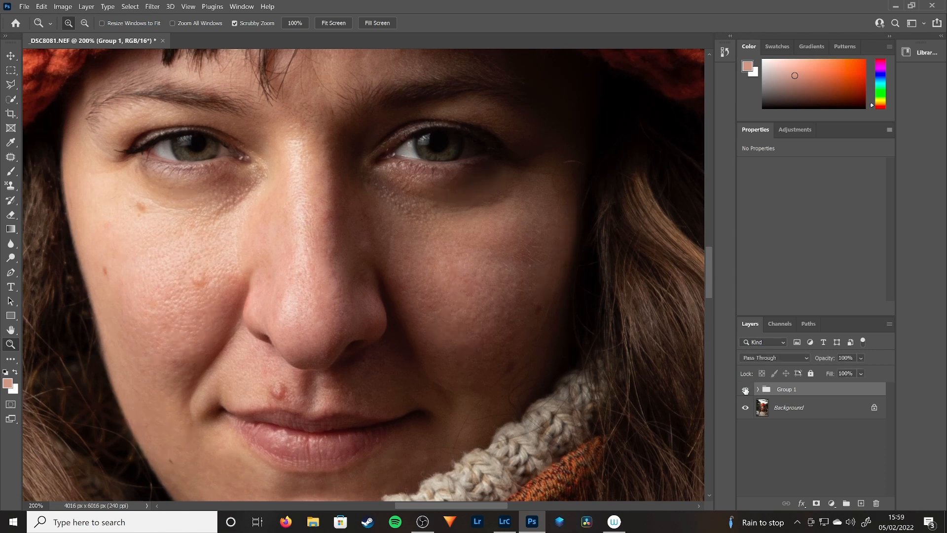
left_click(745, 389)
left_click(746, 389)
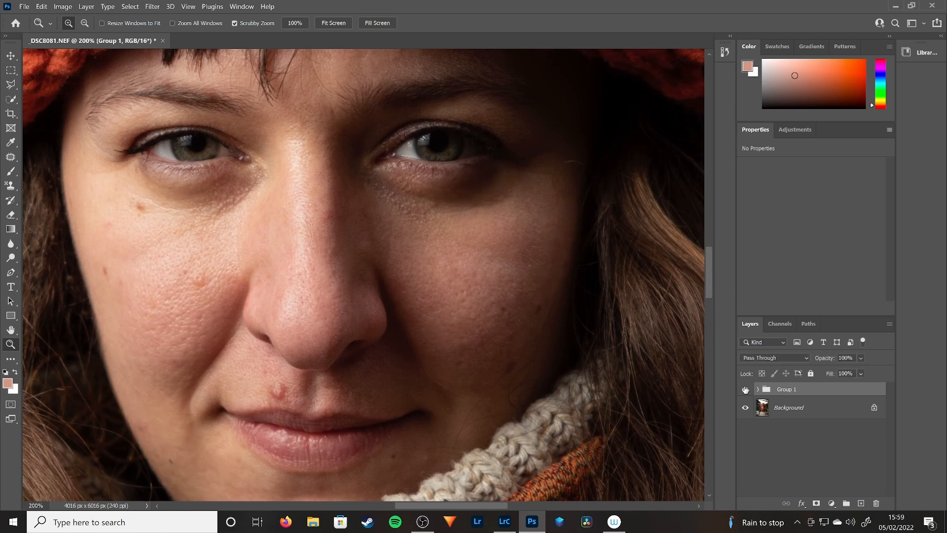
left_click(745, 389)
left_click(745, 389)
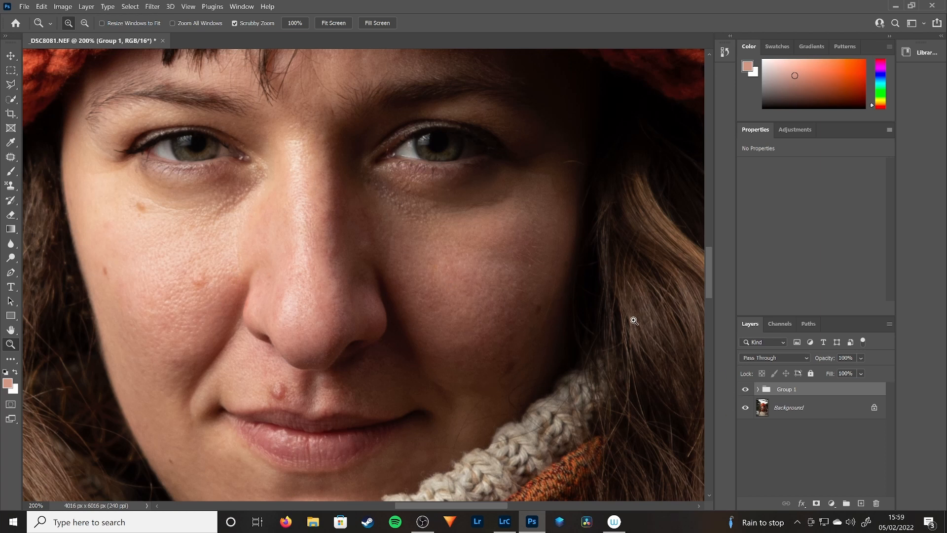
left_click(84, 24)
left_click(369, 266)
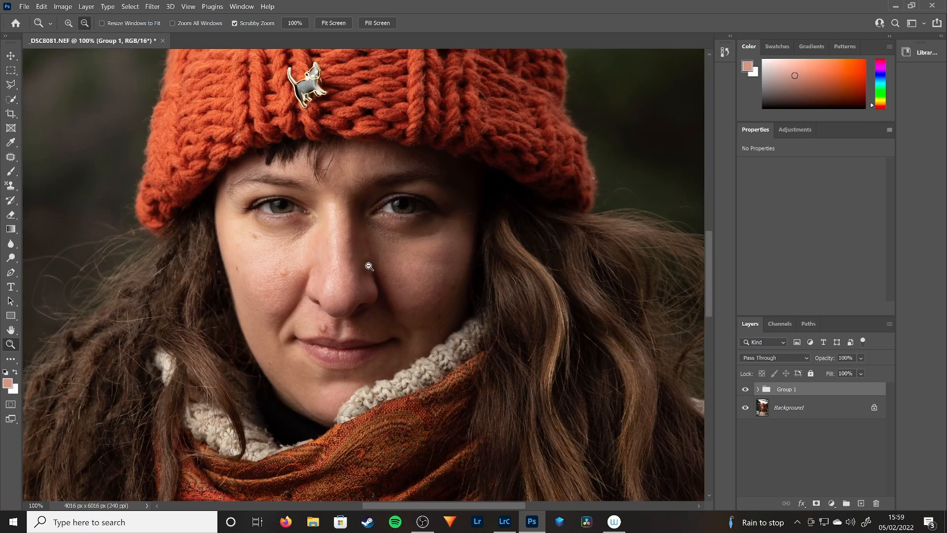
scroll(712, 280, "up", 2)
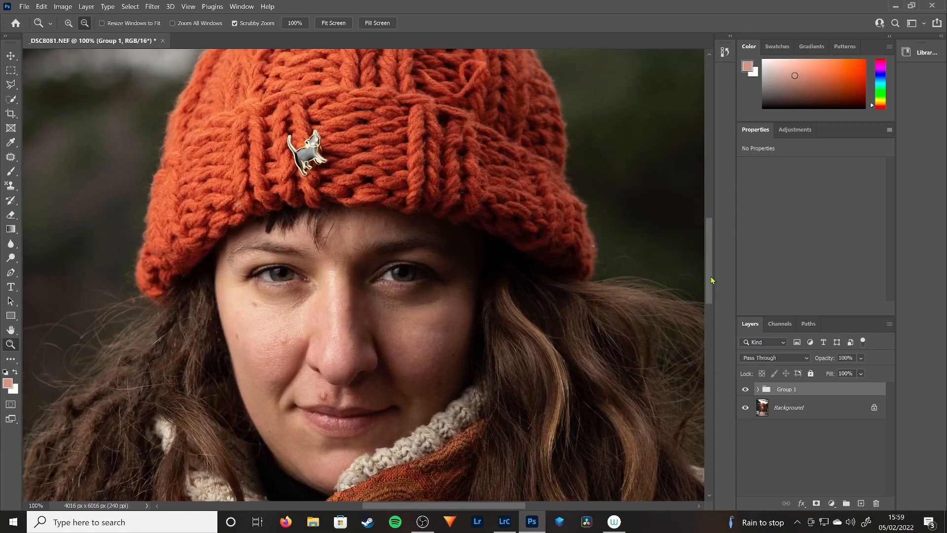
scroll(710, 277, "down", 1)
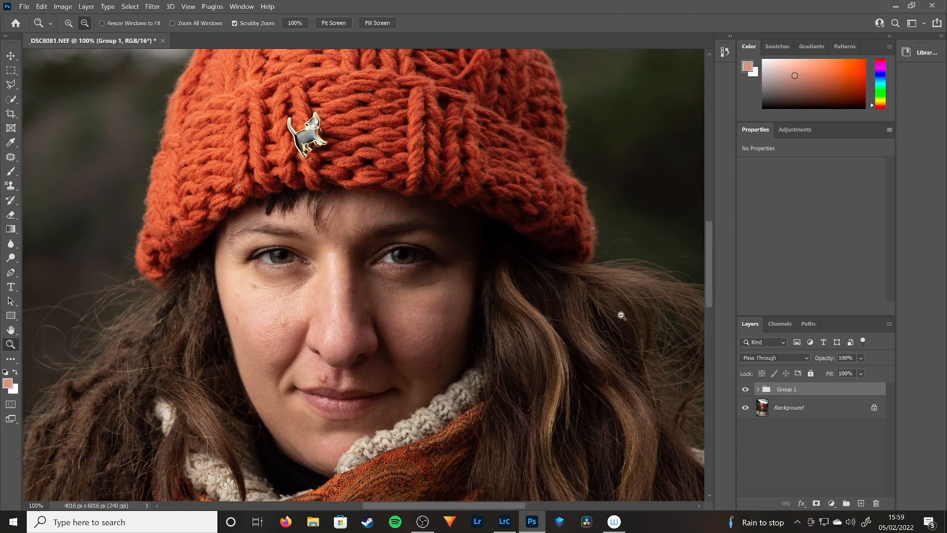